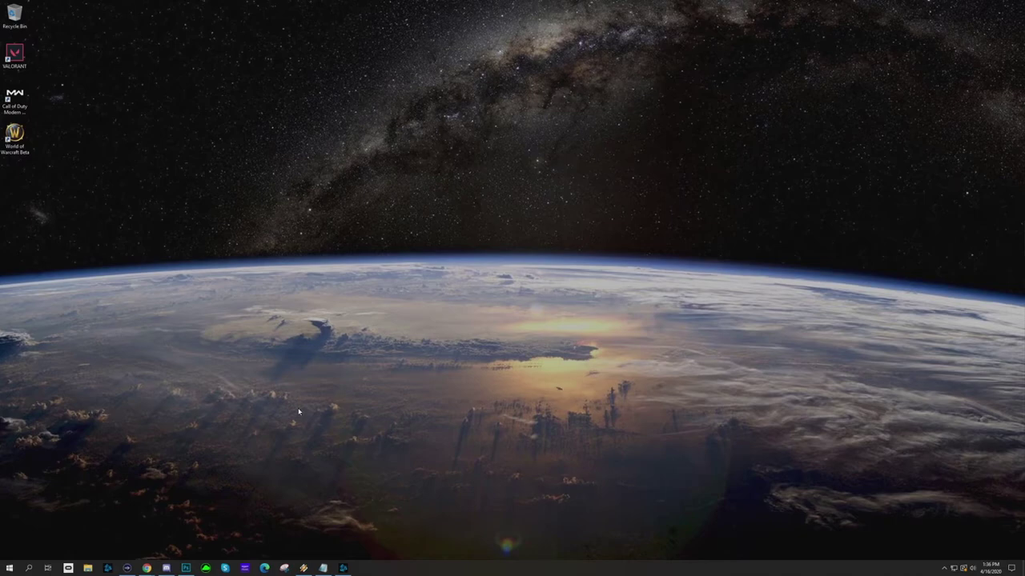
# - Open the Windows Temp folder by running the command temp, and reposition its window on the desktop
pyautogui.click(146, 569)
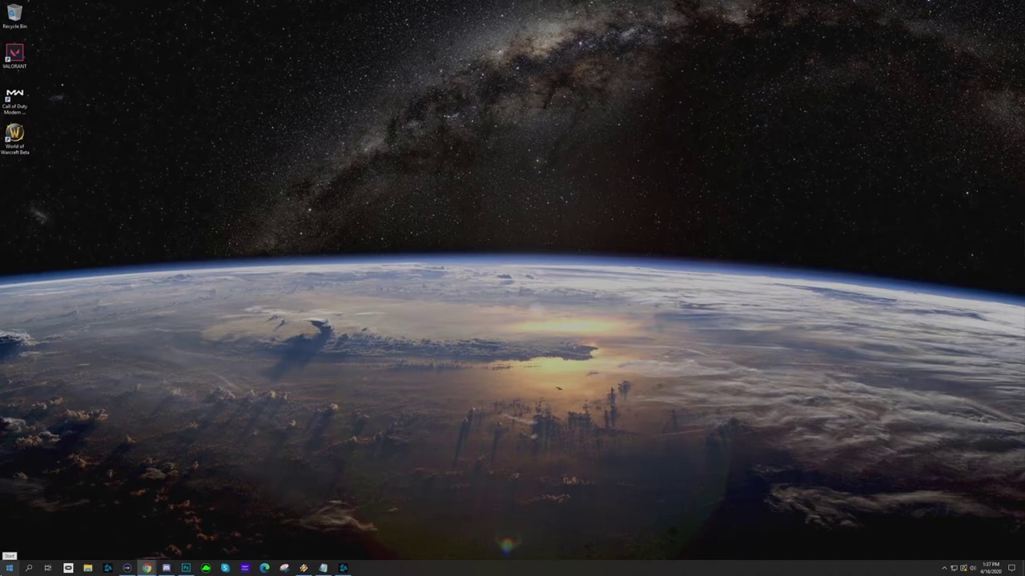
pyautogui.rightClick(9, 568)
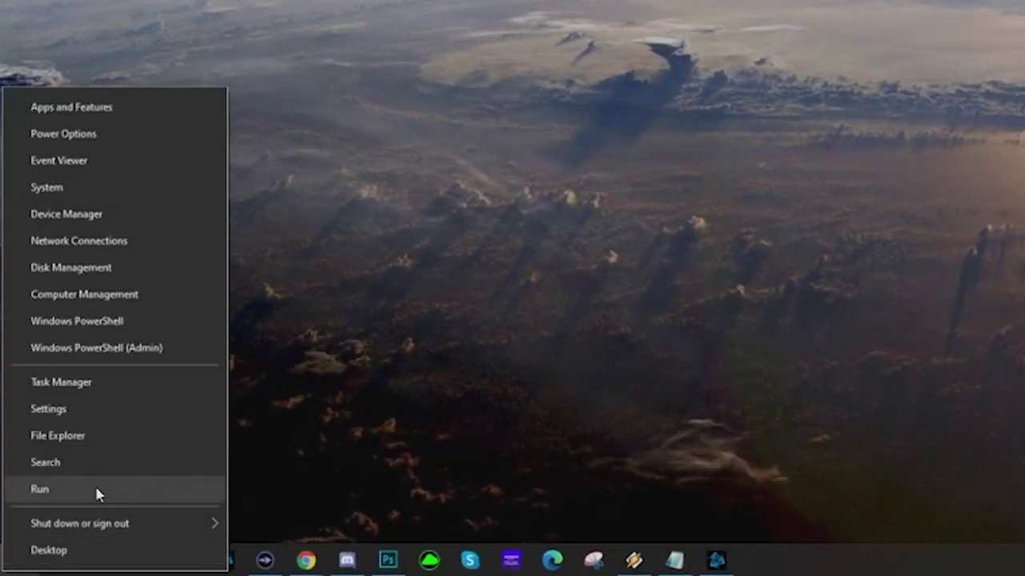
pyautogui.click(96, 490)
pyautogui.write('temp')
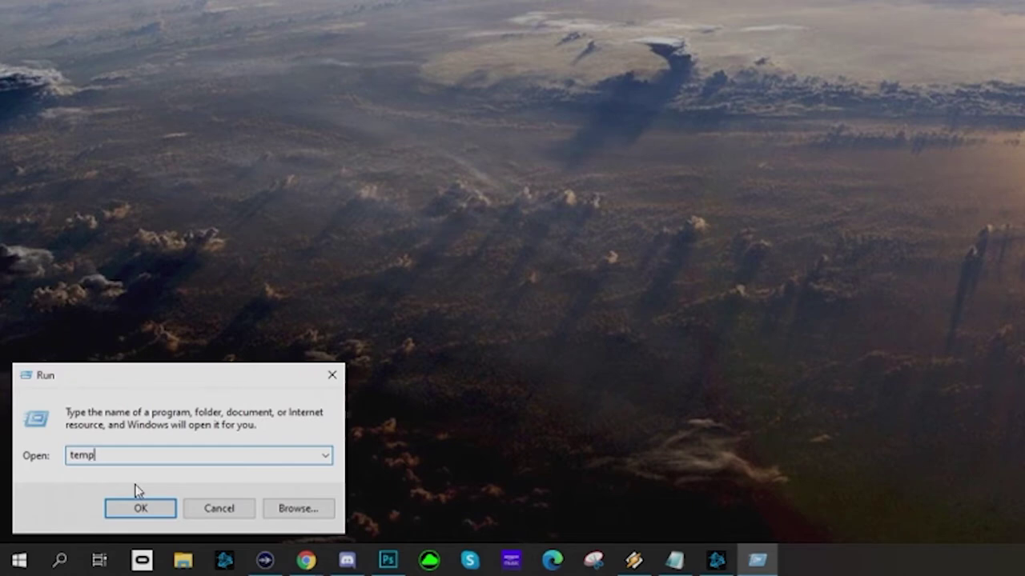
pyautogui.click(137, 507)
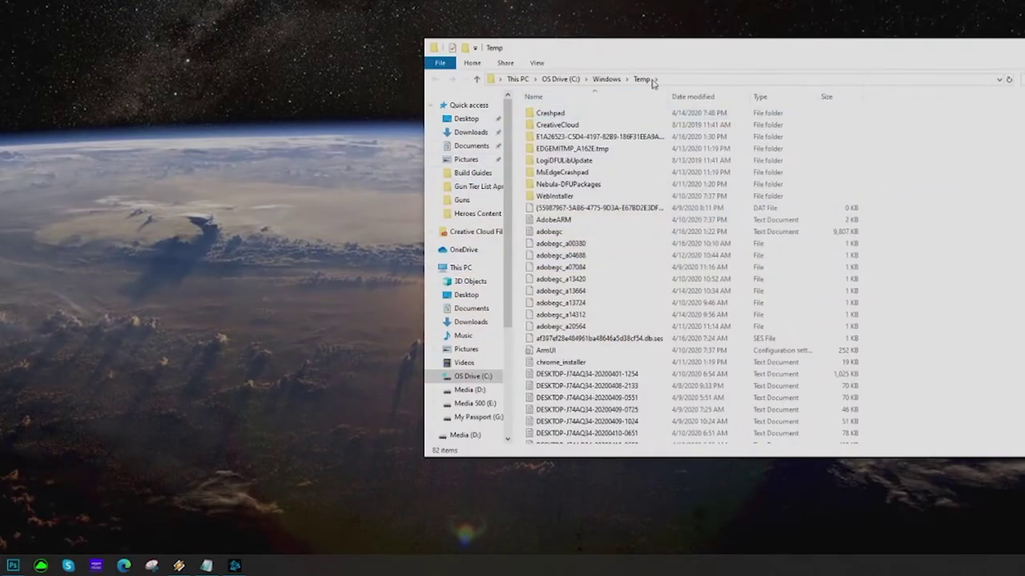
pyautogui.moveTo(683, 54); pyautogui.dragTo(441, 51)
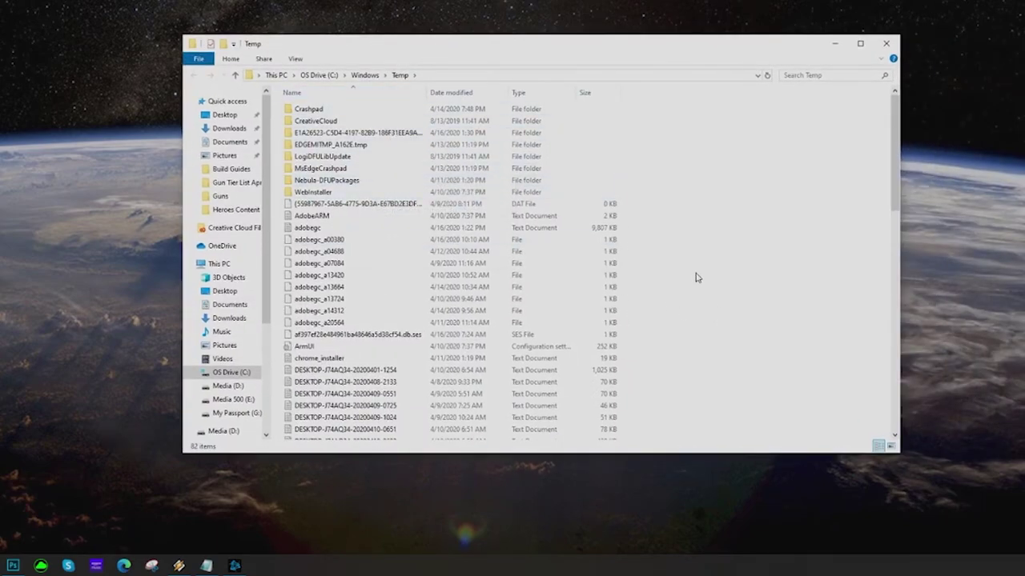
# - Permanently delete everything in the Windows Temp folder, granting administrator permission for all items and skipping all files in use
pyautogui.hotkey('ctrl', 'a')
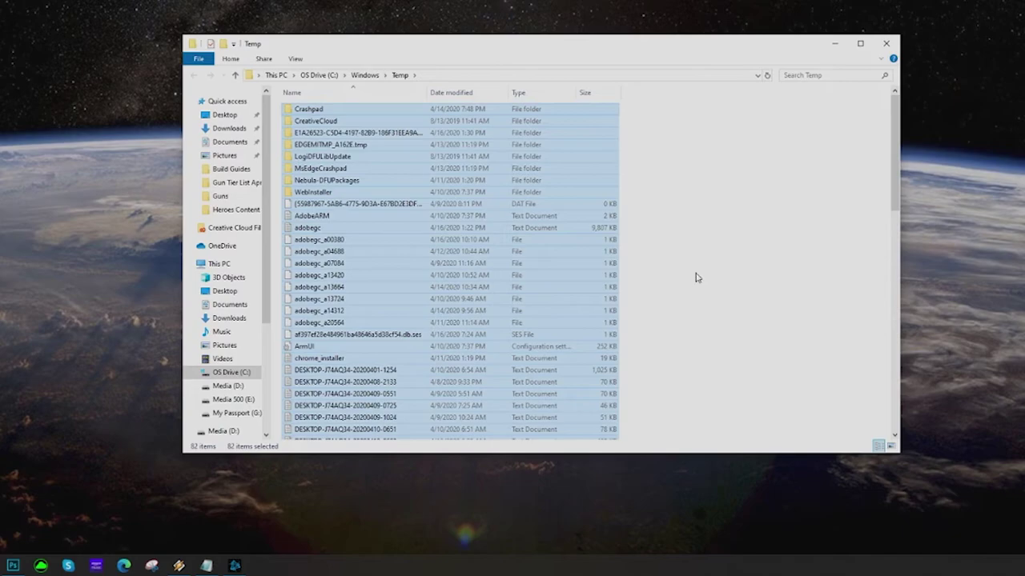
pyautogui.hotkey('shift', 'Delete')
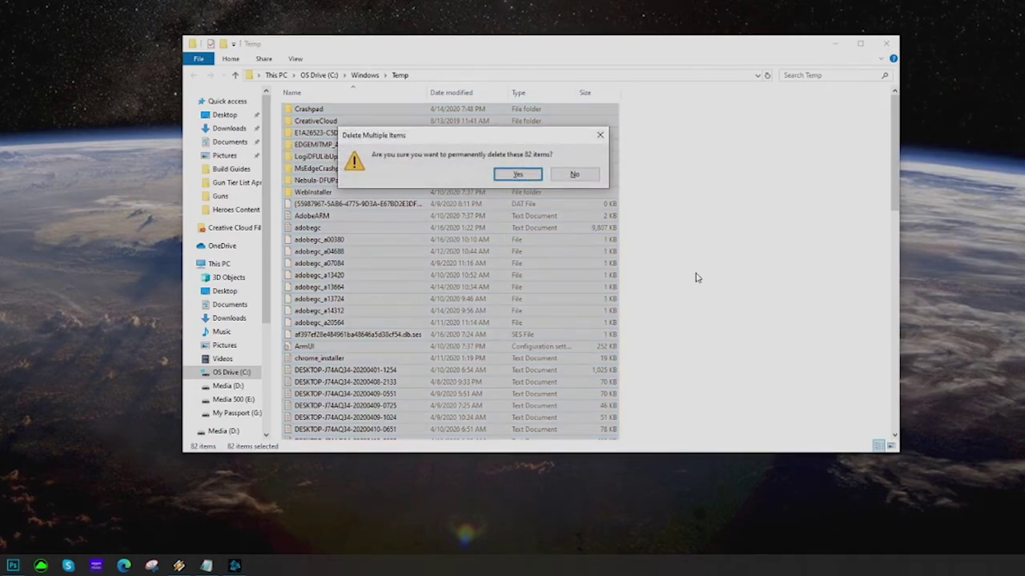
pyautogui.click(520, 175)
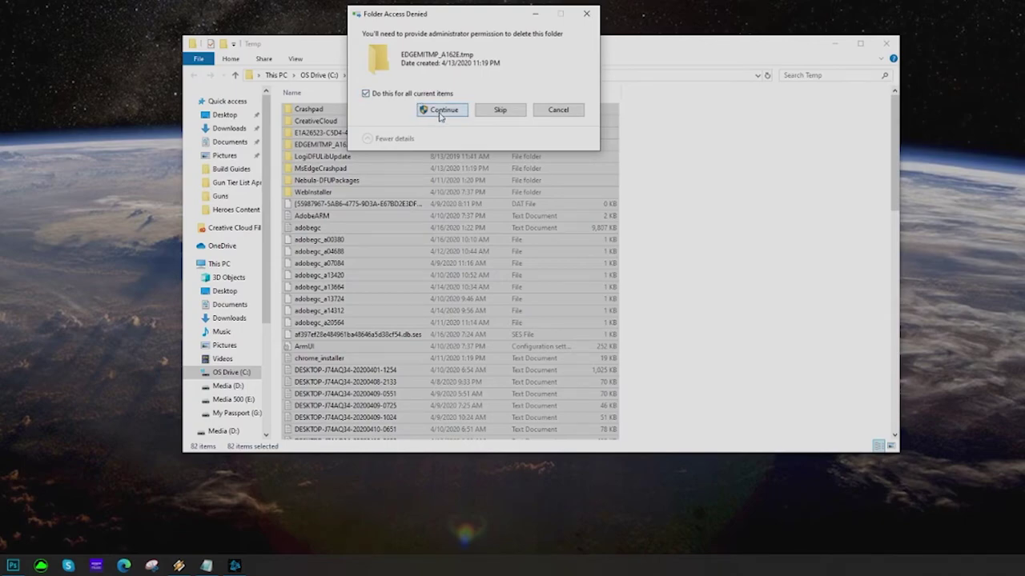
pyautogui.click(441, 112)
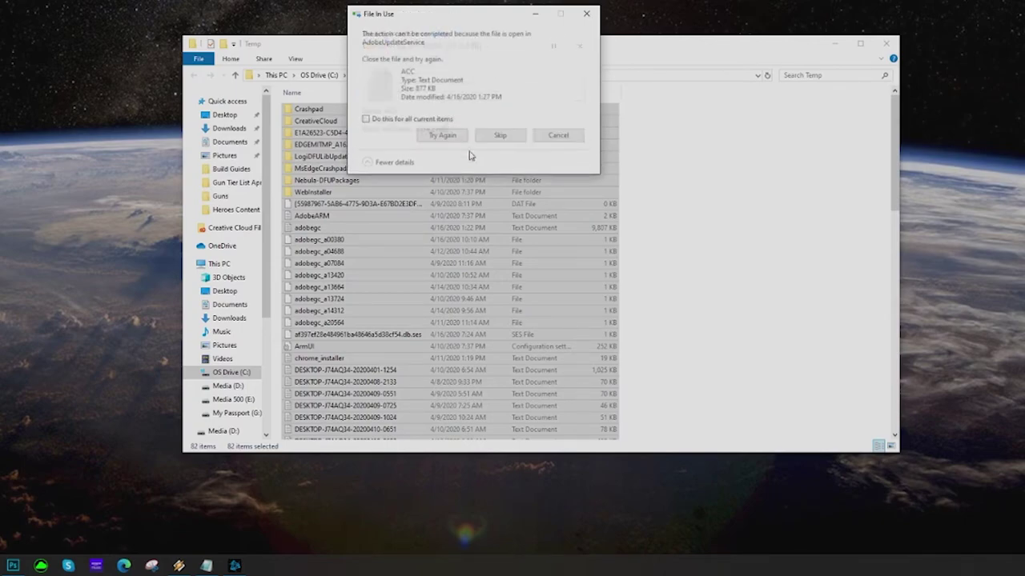
pyautogui.click(409, 120)
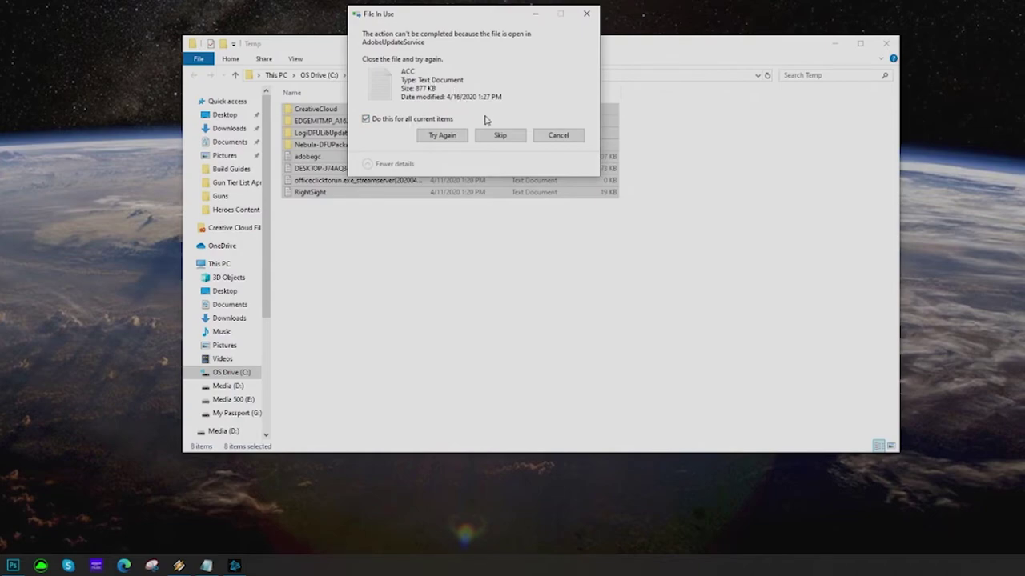
pyautogui.click(506, 139)
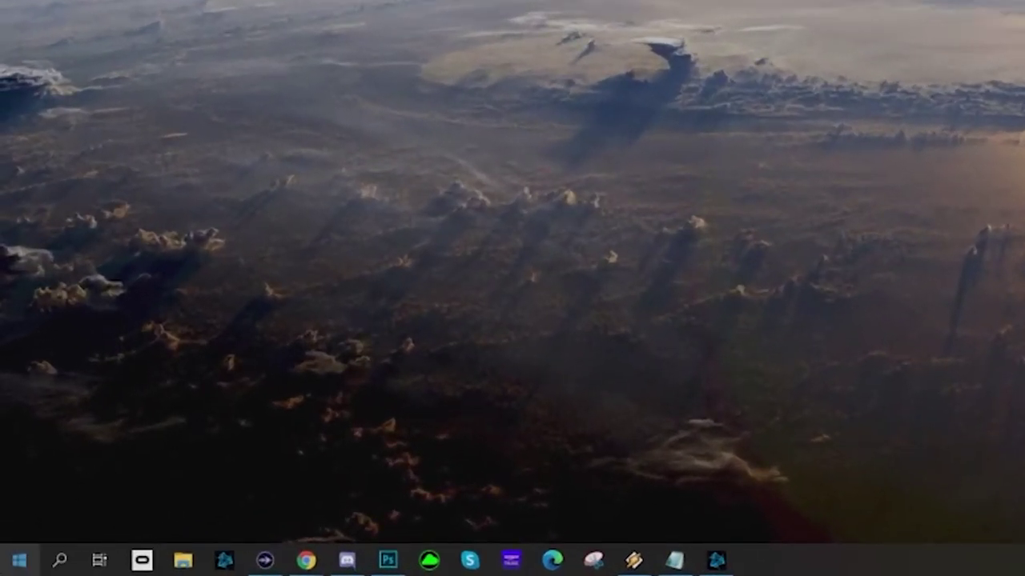
# - Open the user's local AppData Temp folder by running the command %temp%
pyautogui.rightClick(9, 567)
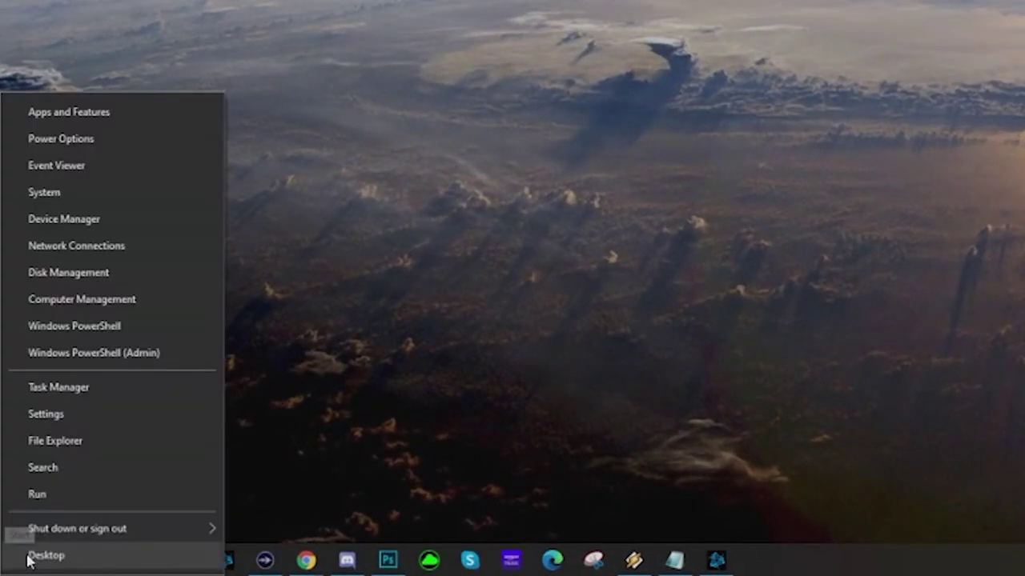
pyautogui.click(76, 494)
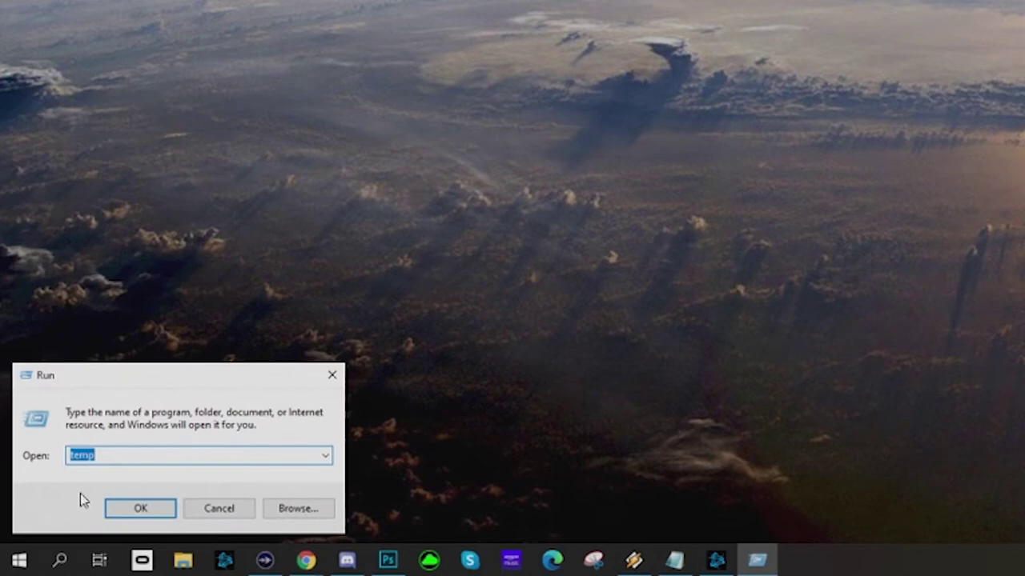
pyautogui.write('%')
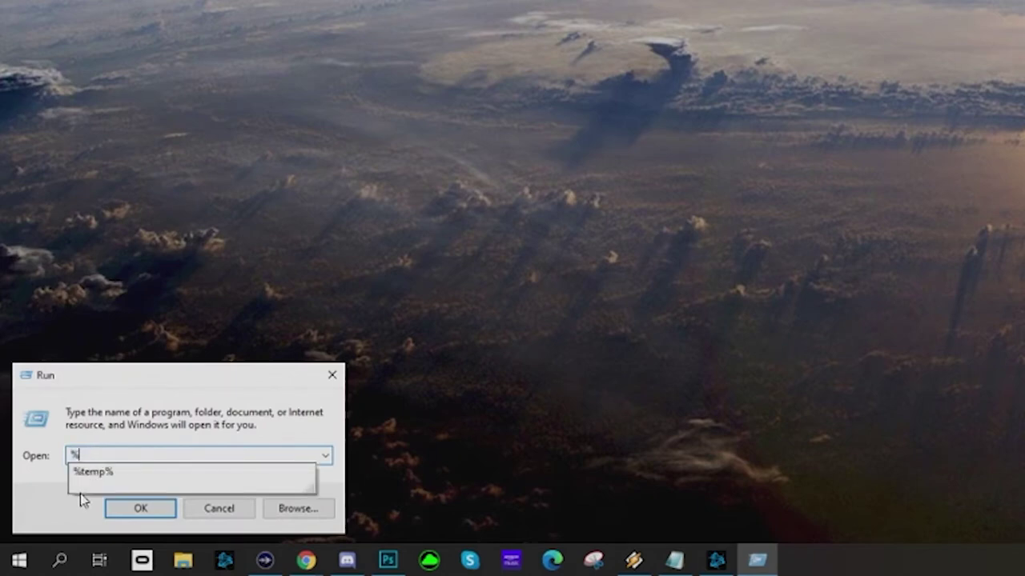
pyautogui.write('temp%')
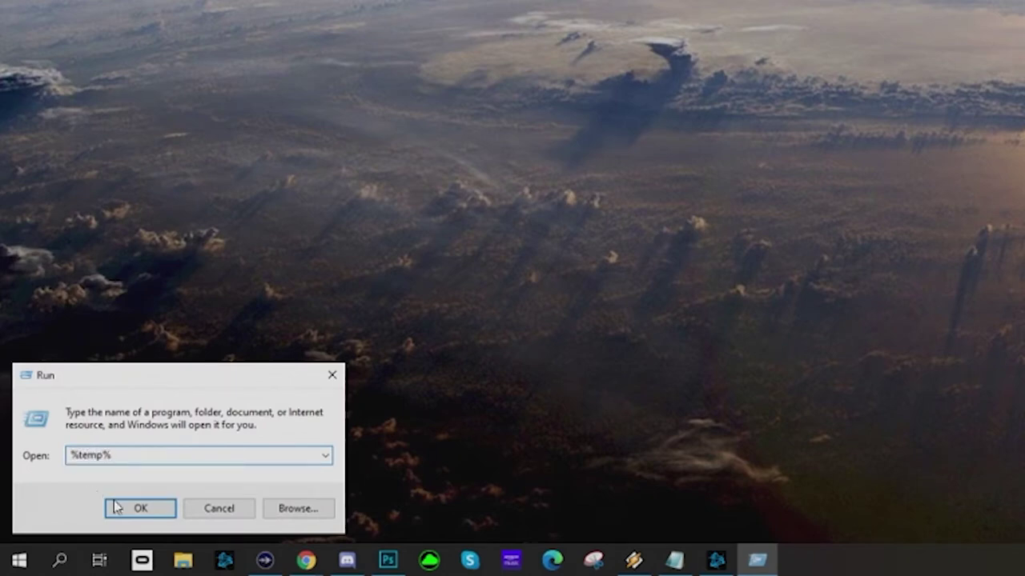
pyautogui.click(114, 505)
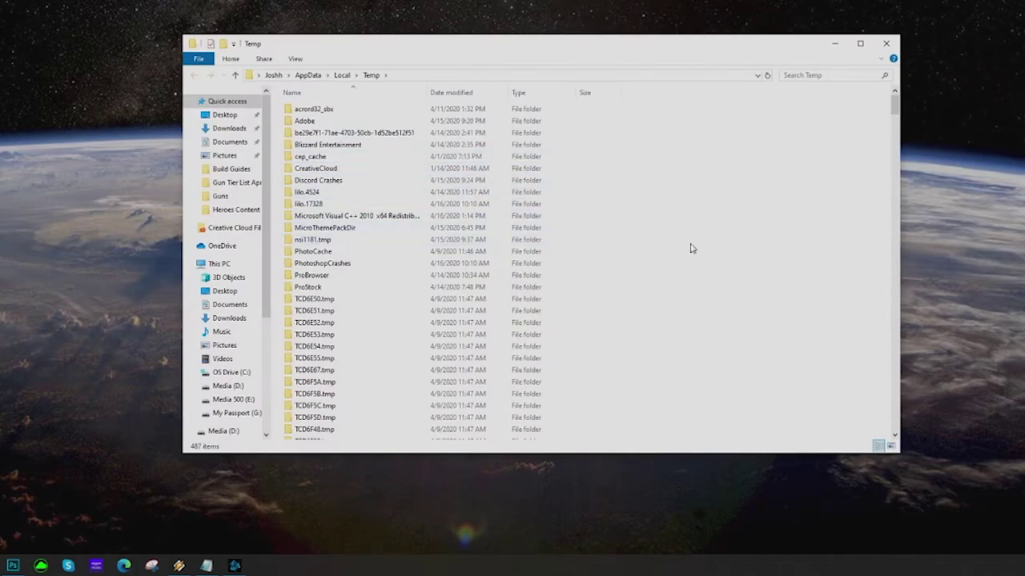
# - Permanently delete everything in the AppData Local Temp folder, skipping all files in use
pyautogui.scroll(-4, 632, 334)
pyautogui.hotkey('ctrl', 'a')
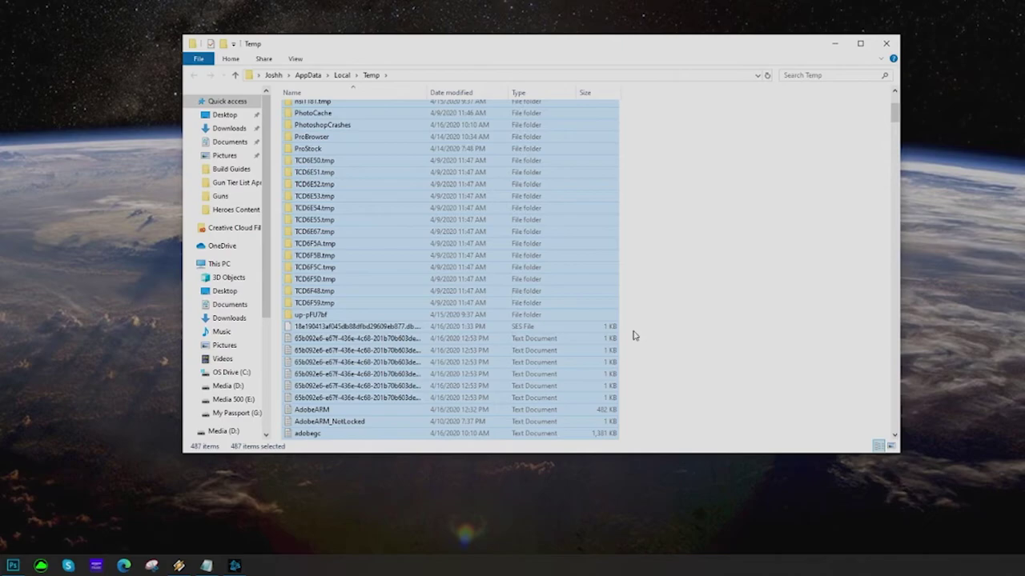
pyautogui.hotkey('shift', 'Delete')
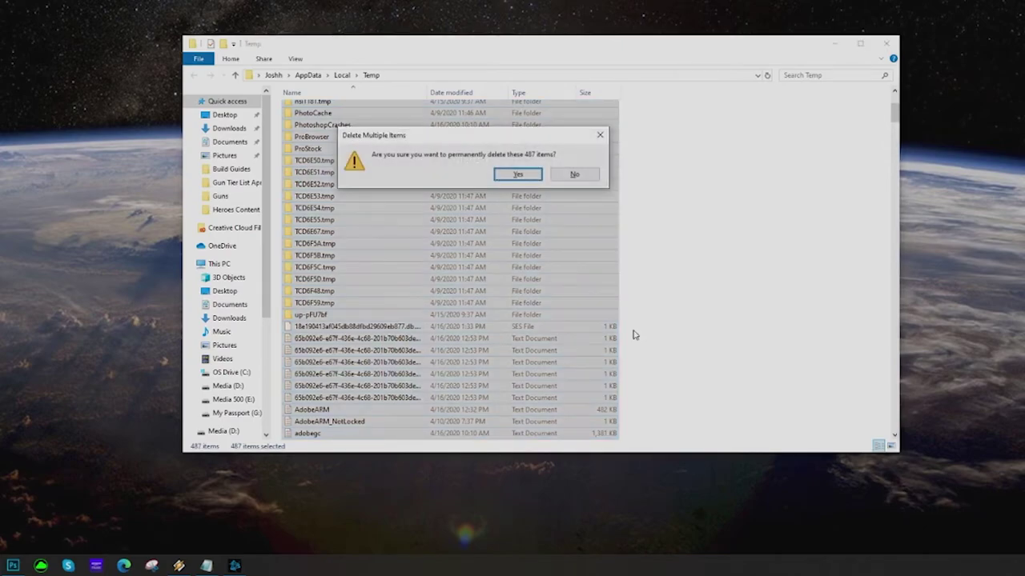
pyautogui.click(518, 175)
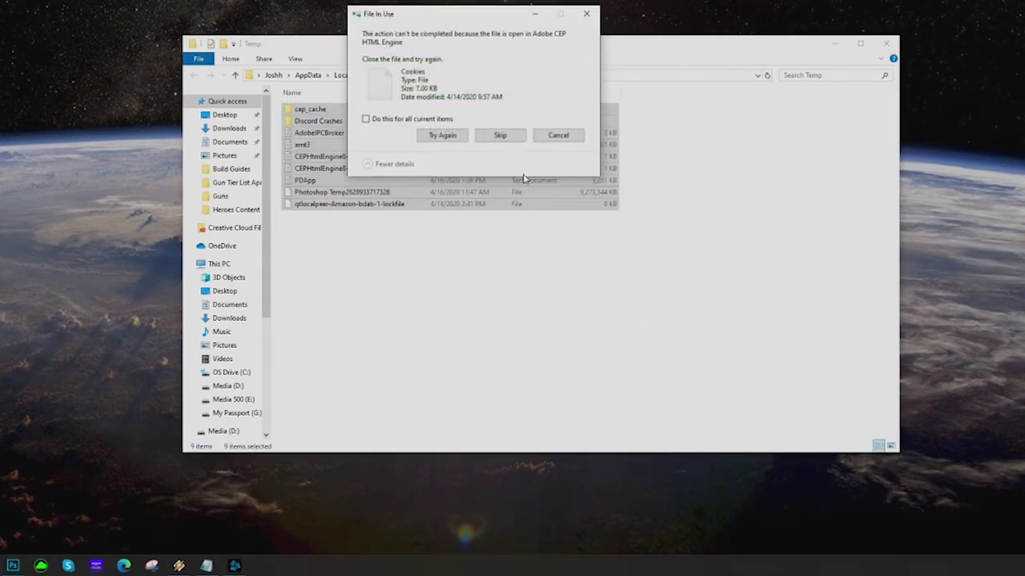
pyautogui.click(405, 120)
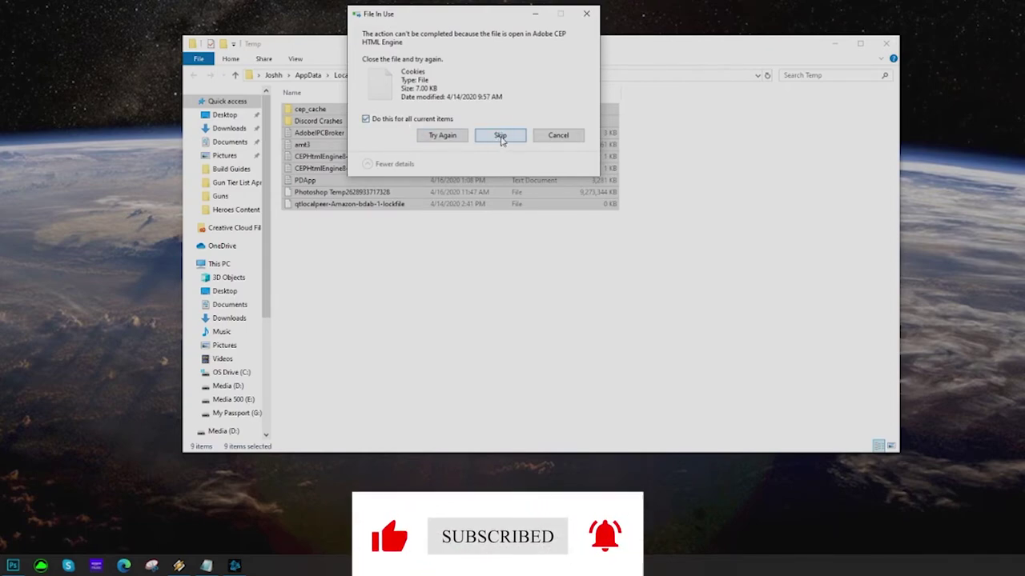
pyautogui.click(500, 136)
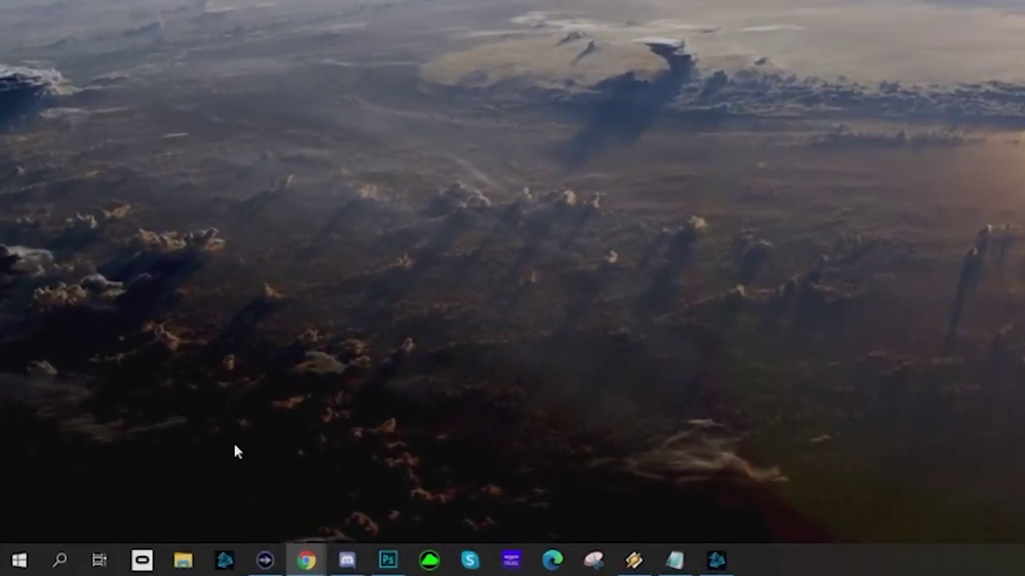
# - Open the Windows Prefetch folder by running the command prefetch
pyautogui.rightClick(19, 561)
pyautogui.click(79, 494)
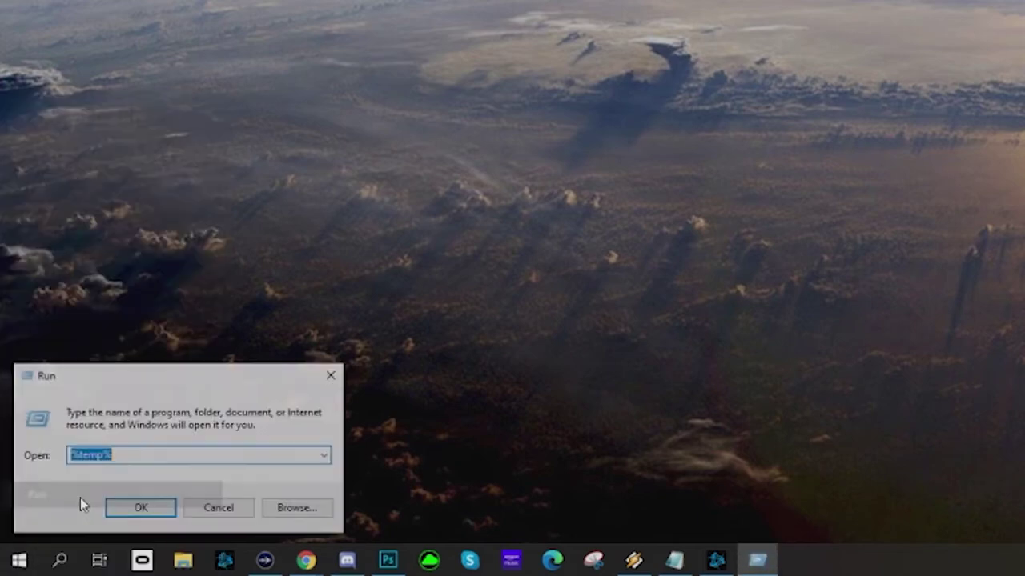
pyautogui.write('prefec')
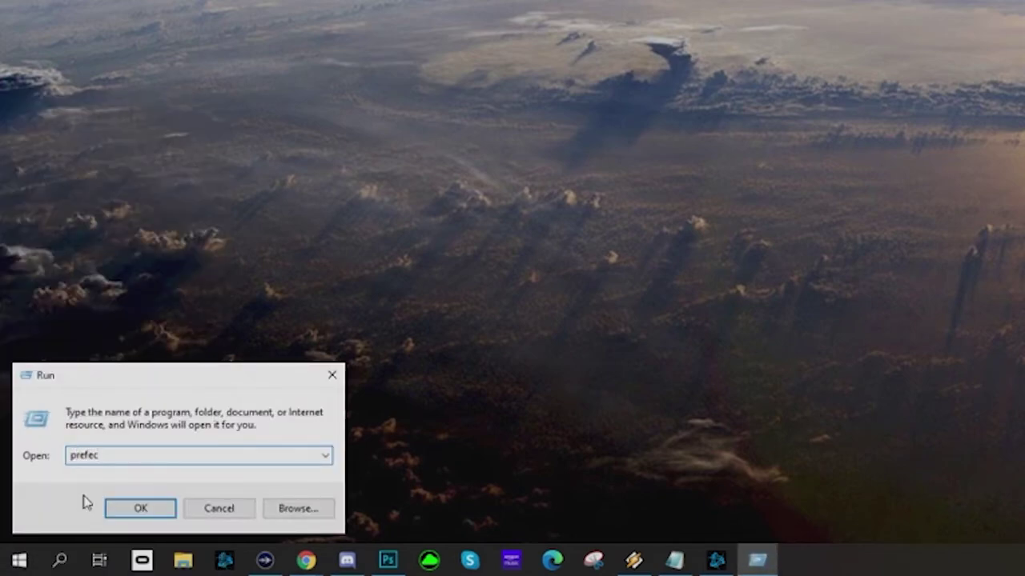
pyautogui.write('ch')
pyautogui.press('Return')
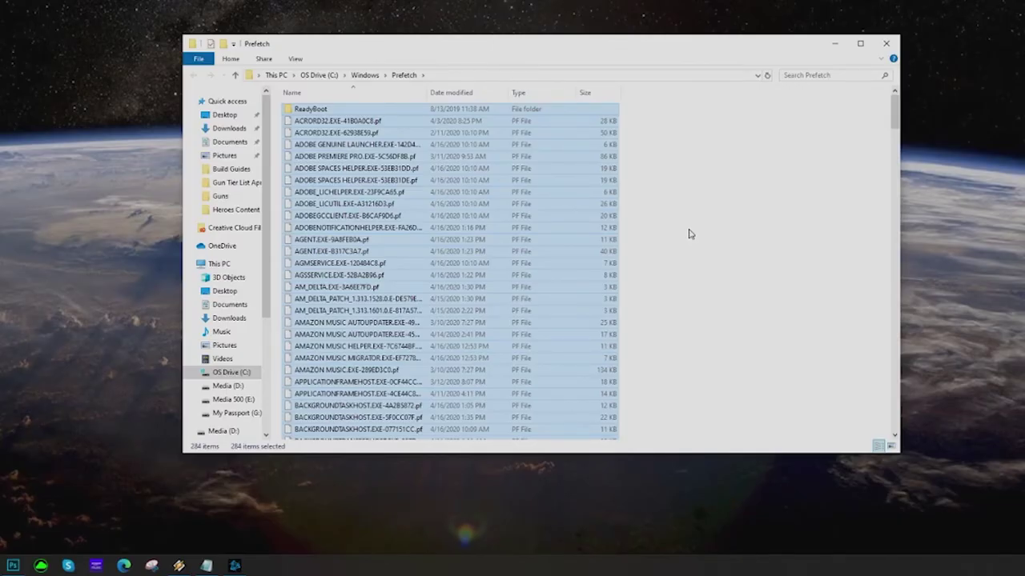
# - Permanently delete all items in the Prefetch folder, skipping any files in use
pyautogui.hotkey('shift', 'Delete')
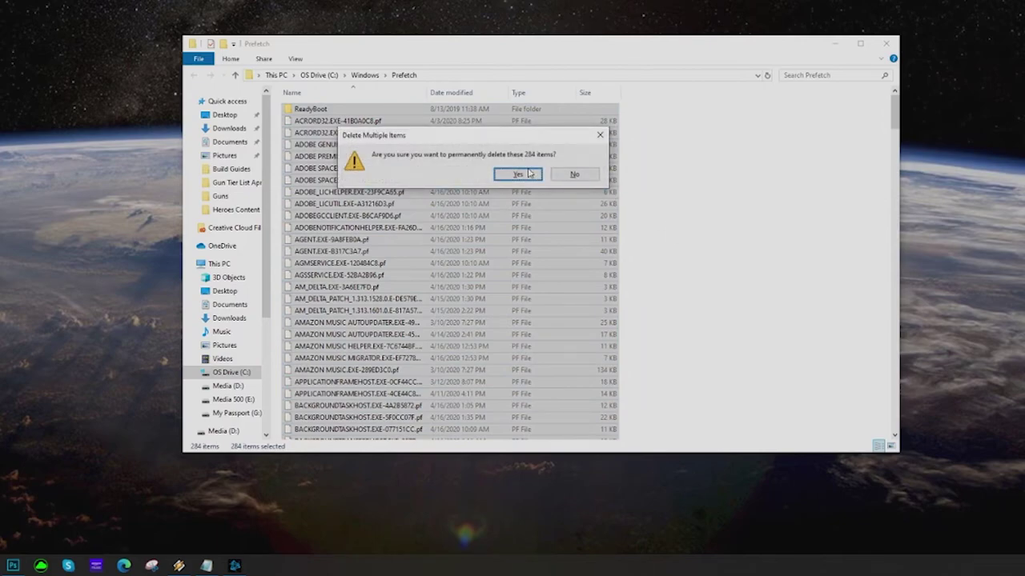
pyautogui.click(524, 173)
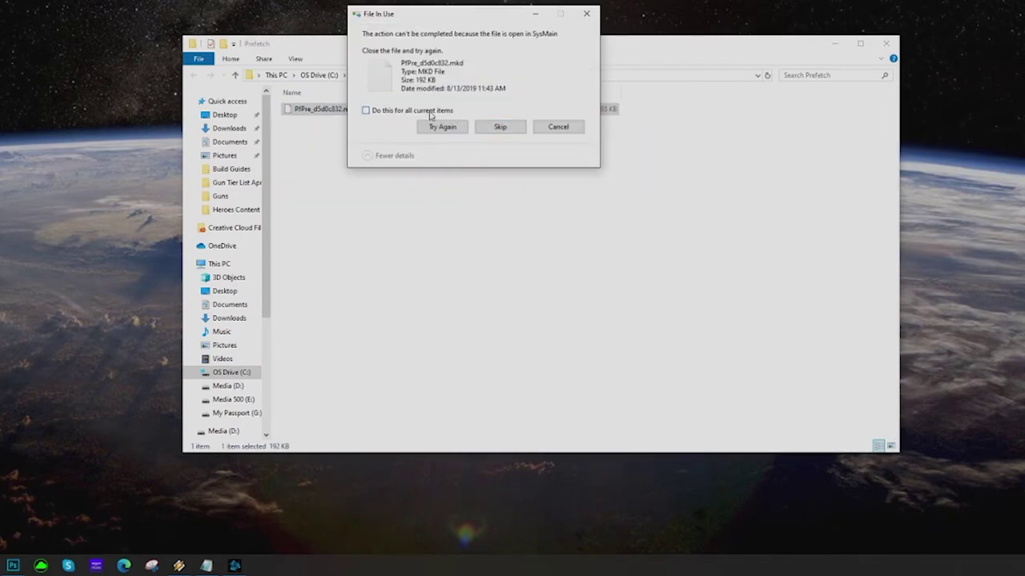
pyautogui.click(430, 114)
pyautogui.click(507, 131)
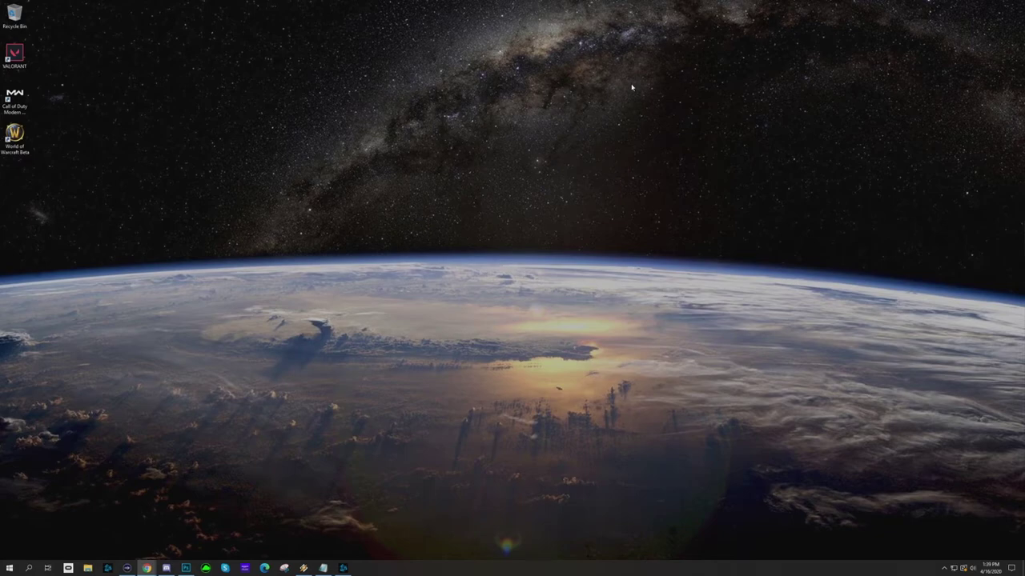
# - Open Task Manager from the Windows security screen and show the list of startup programs
pyautogui.hotkey('ctrl', 'alt', 'Delete')
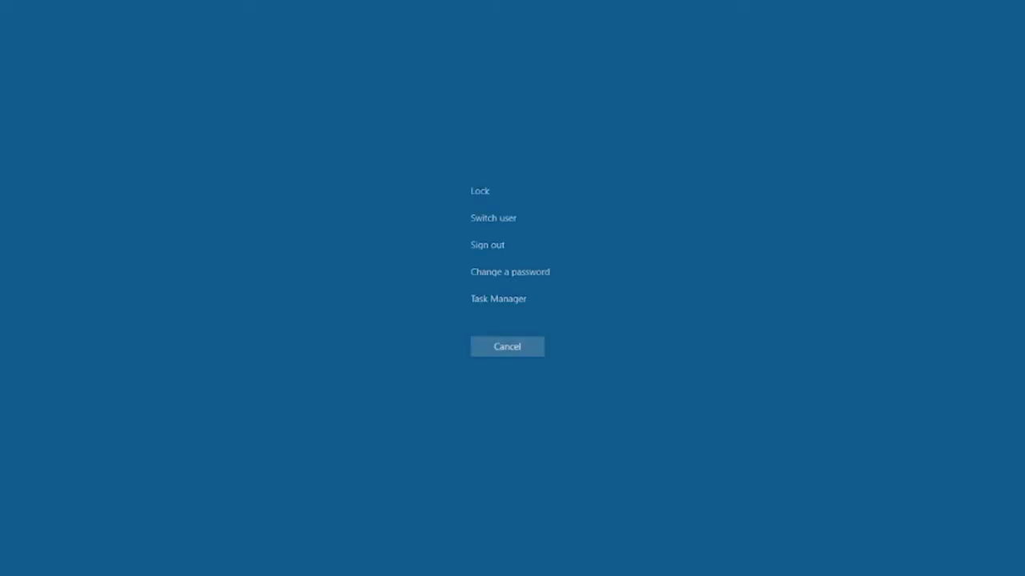
pyautogui.click(516, 298)
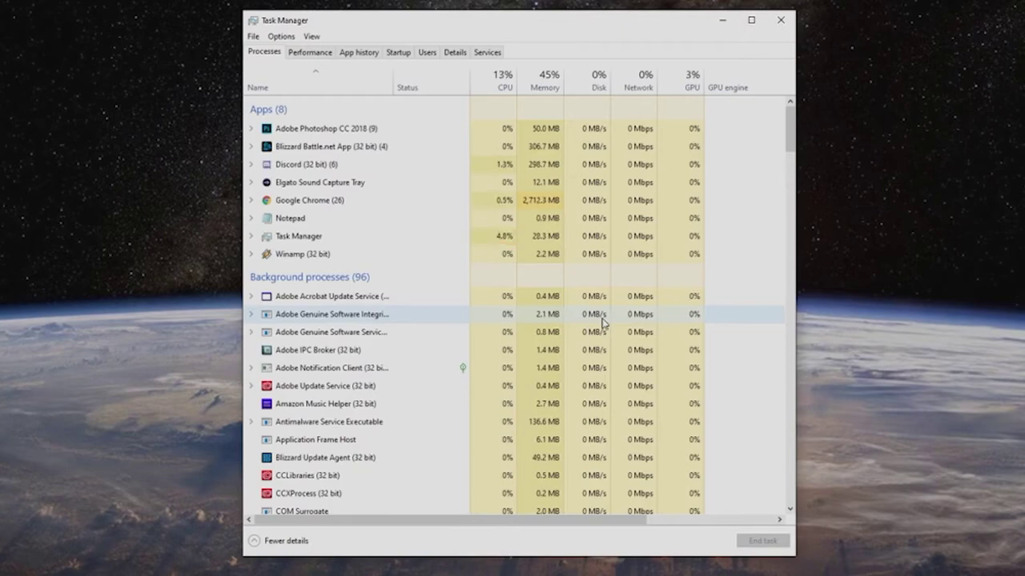
pyautogui.click(398, 53)
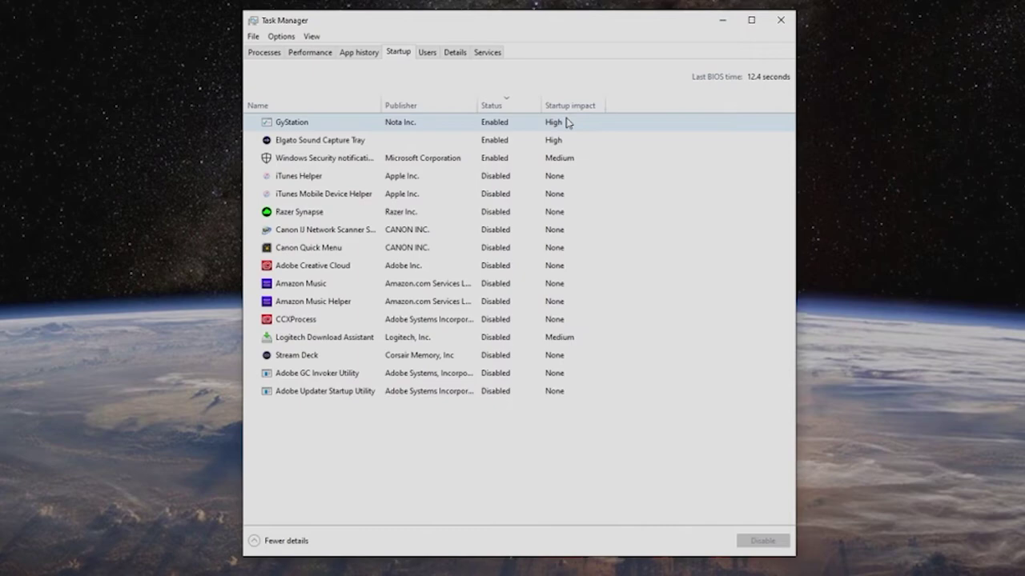
# - Disable GyStation so that it does not launch at Windows startup
pyautogui.rightClick(503, 160)
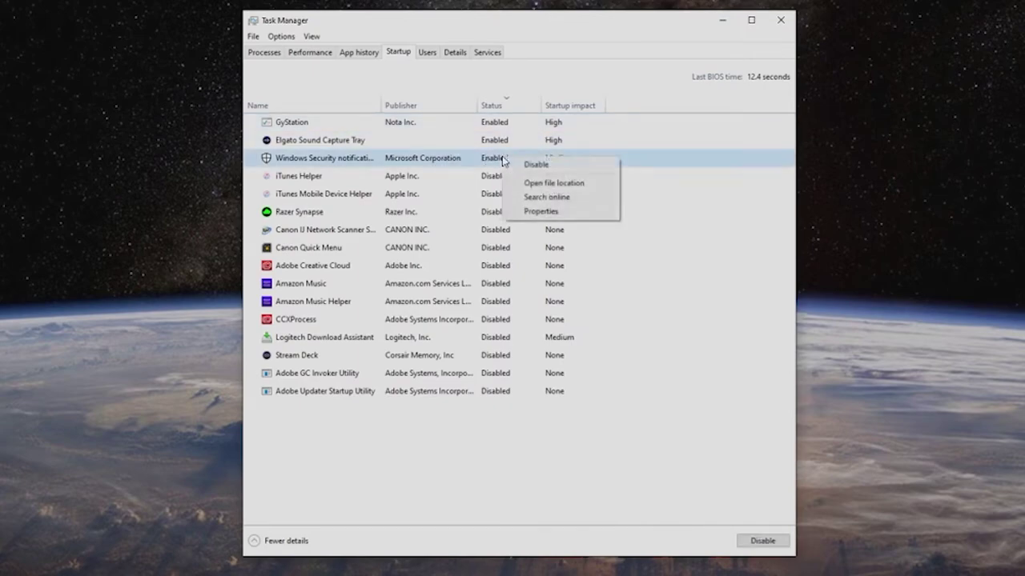
pyautogui.click(445, 146)
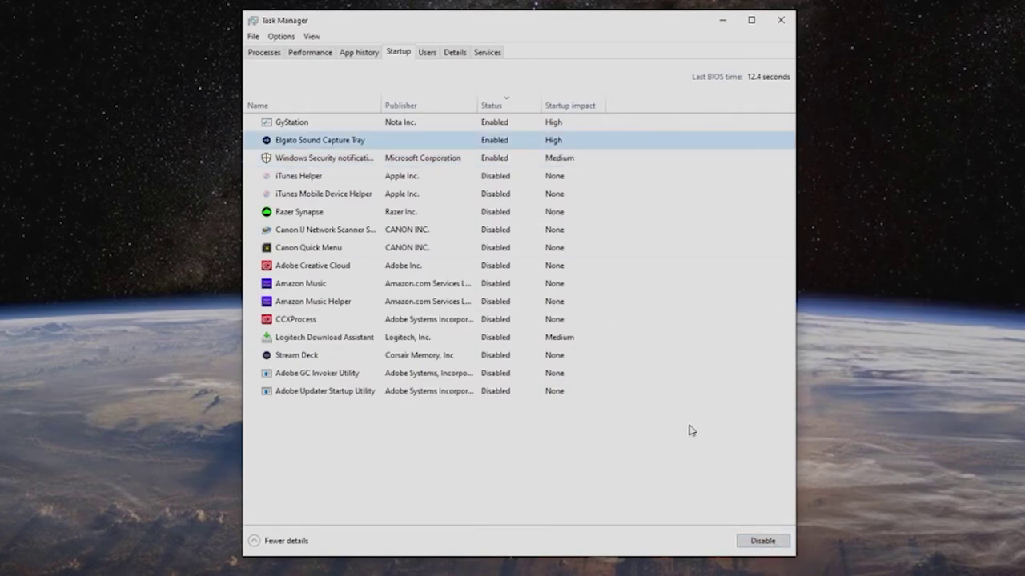
pyautogui.click(390, 122)
pyautogui.click(762, 542)
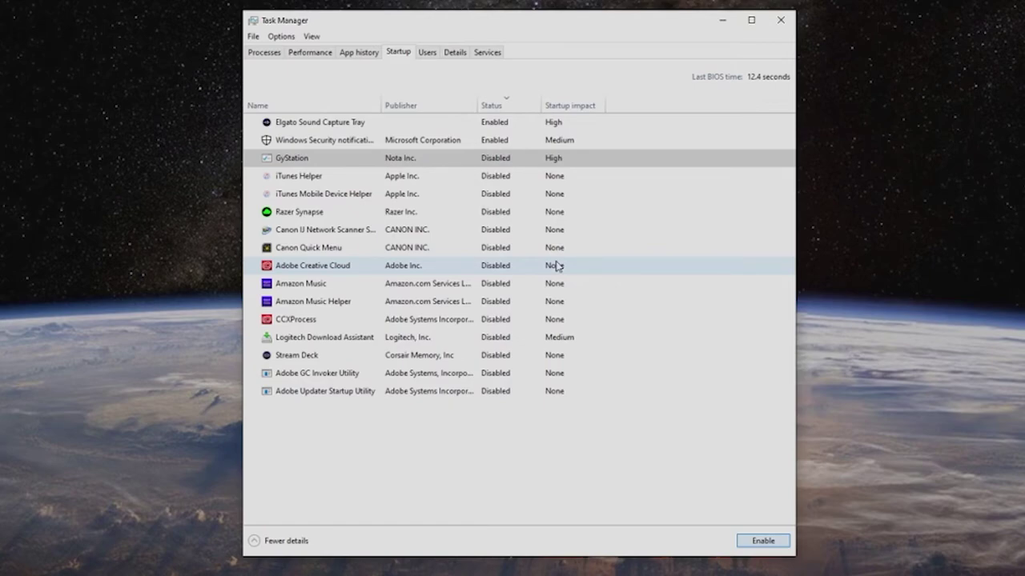
pyautogui.click(381, 146)
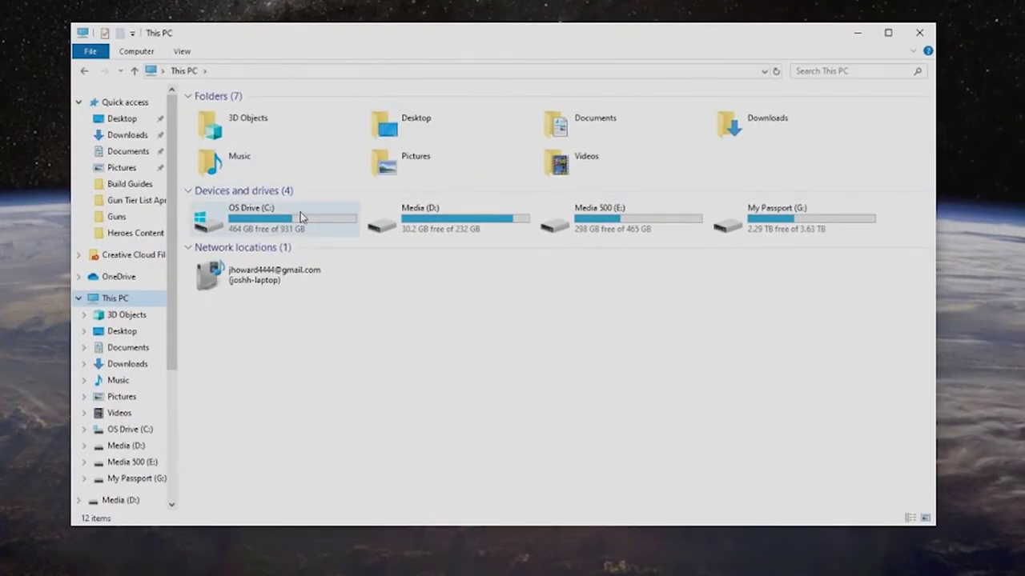
# - Open the properties of the OS Drive (C:) from This PC in File Explorer
pyautogui.click(386, 245)
pyautogui.rightClick(300, 221)
pyautogui.click(356, 474)
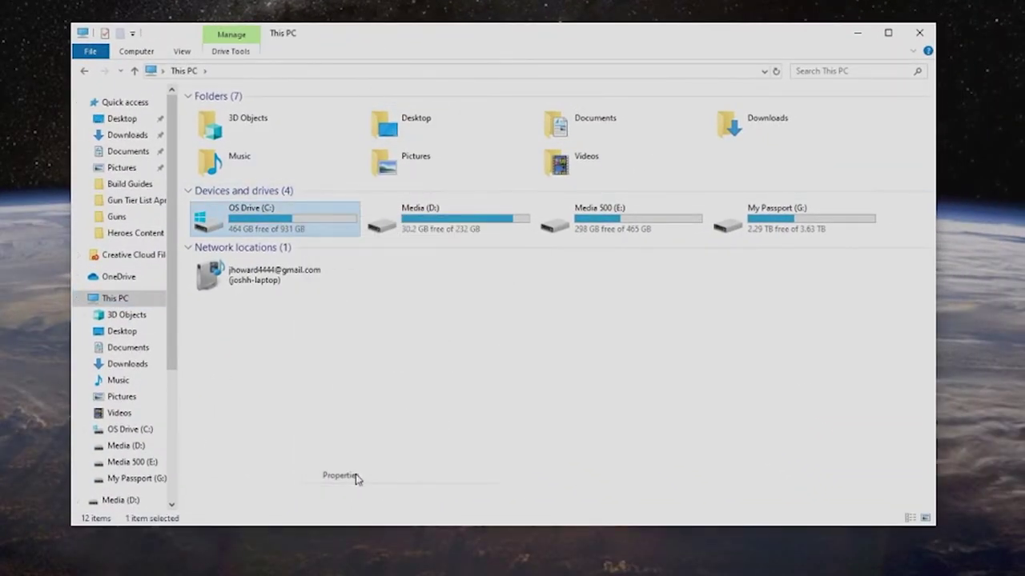
# - Optimize the OS Drive (C:) from its properties and close the Optimize Drives window
pyautogui.click(398, 262)
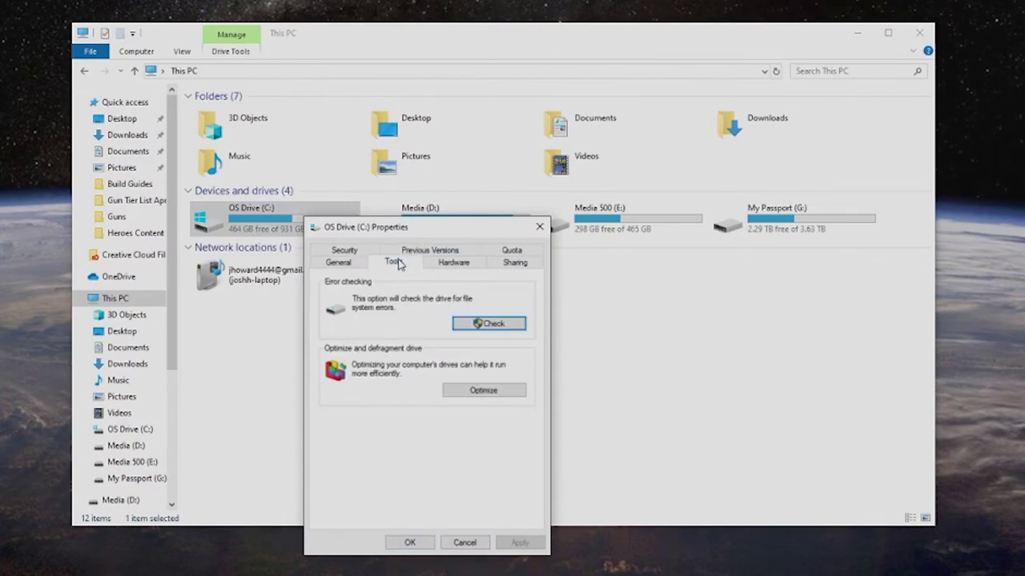
pyautogui.click(483, 391)
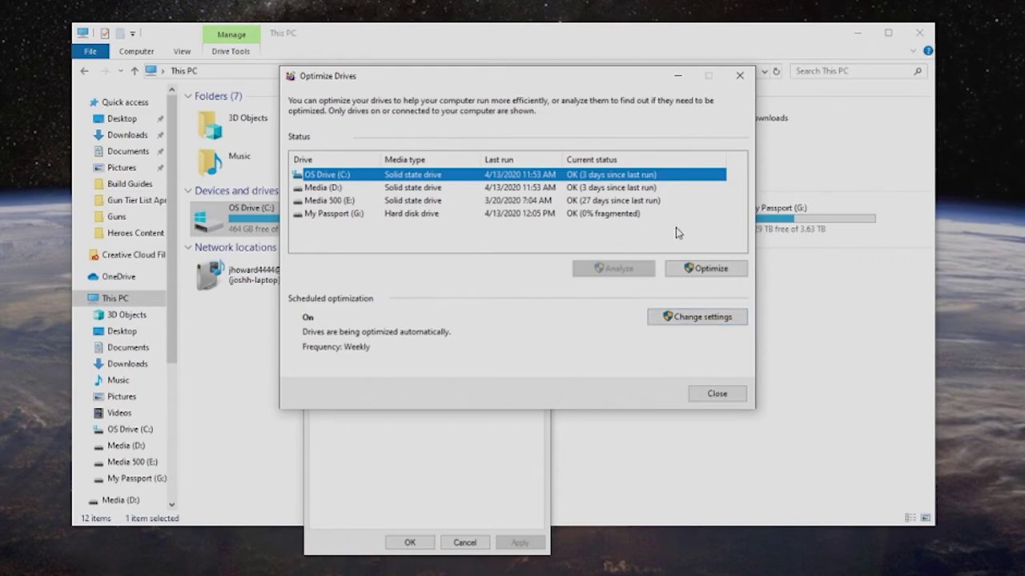
pyautogui.click(695, 270)
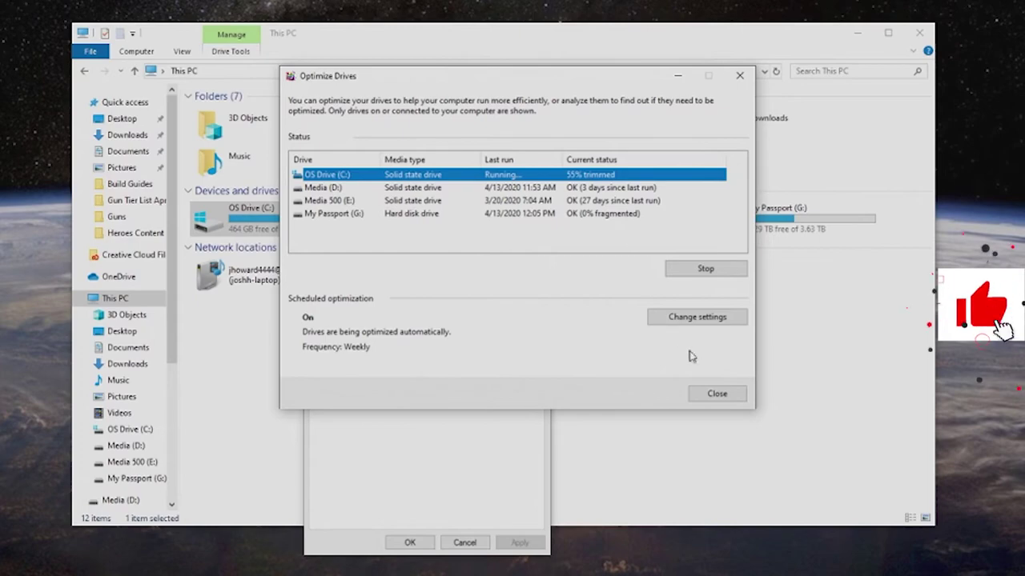
pyautogui.click(710, 392)
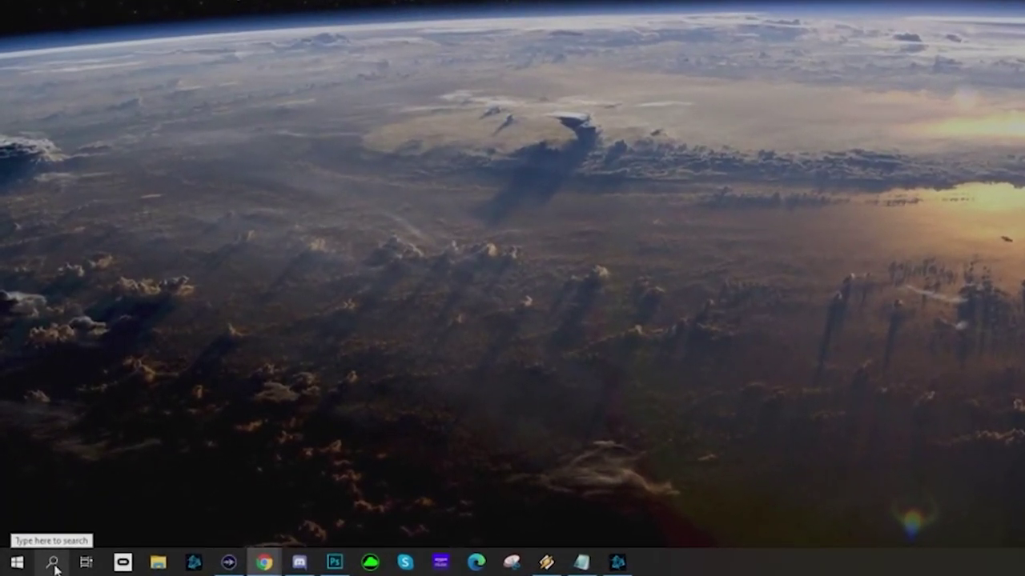
# - Search Windows for "disk", open Disk Cleanup and scan the OS Drive (C:) for files to delete
pyautogui.click(50, 564)
pyautogui.write('disc')
pyautogui.press('BackSpace')
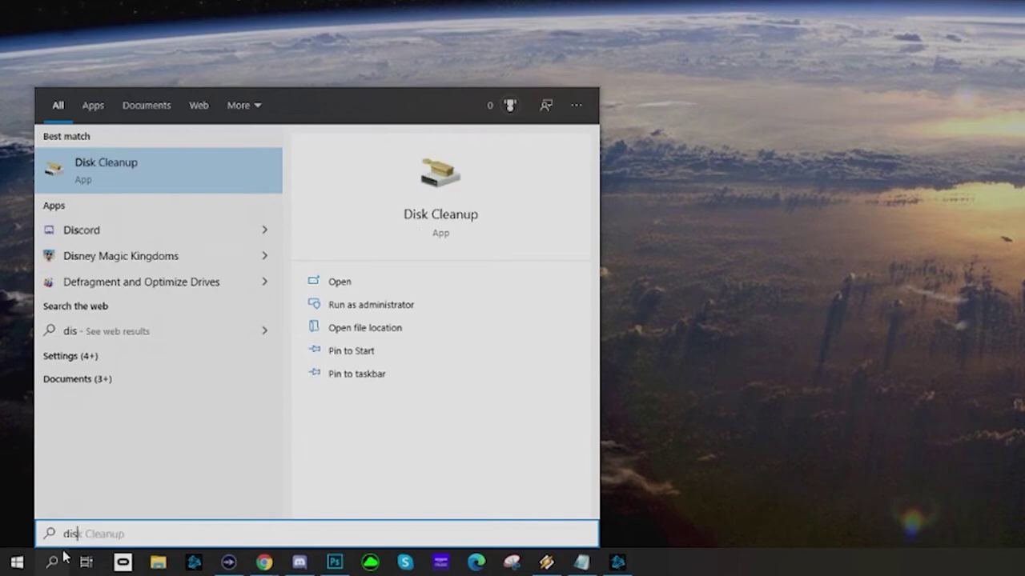
pyautogui.write('k')
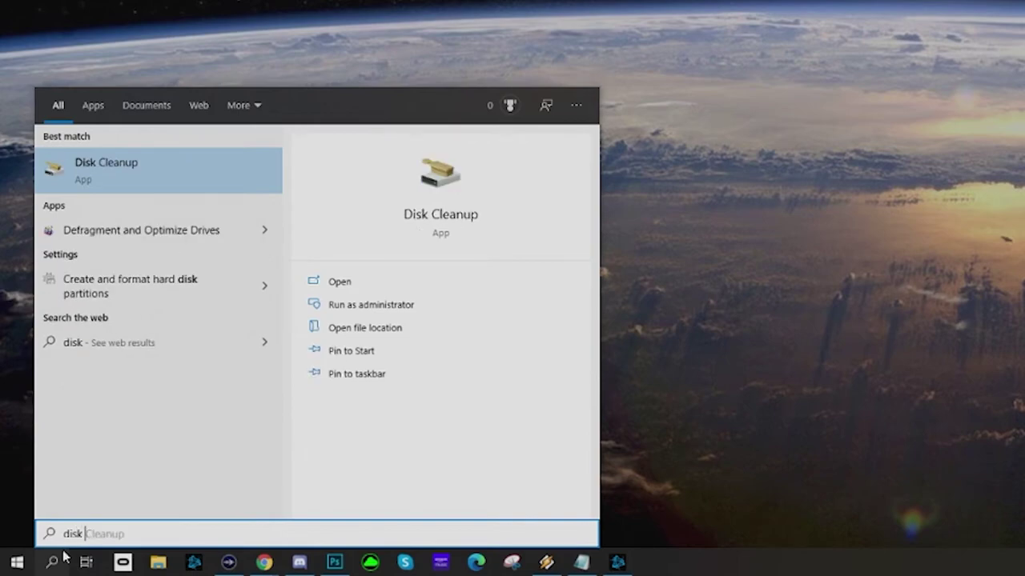
pyautogui.click(454, 183)
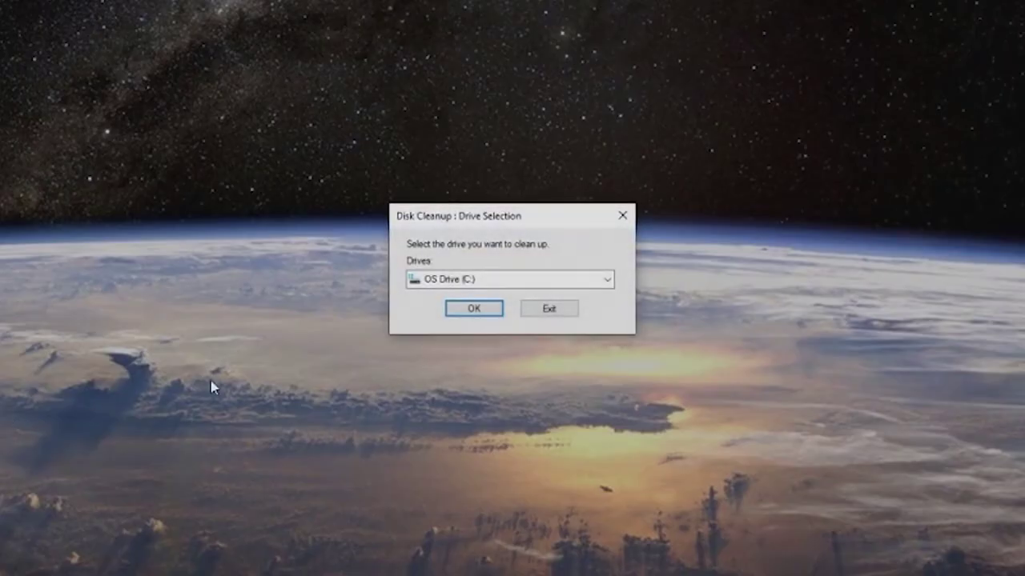
pyautogui.click(476, 309)
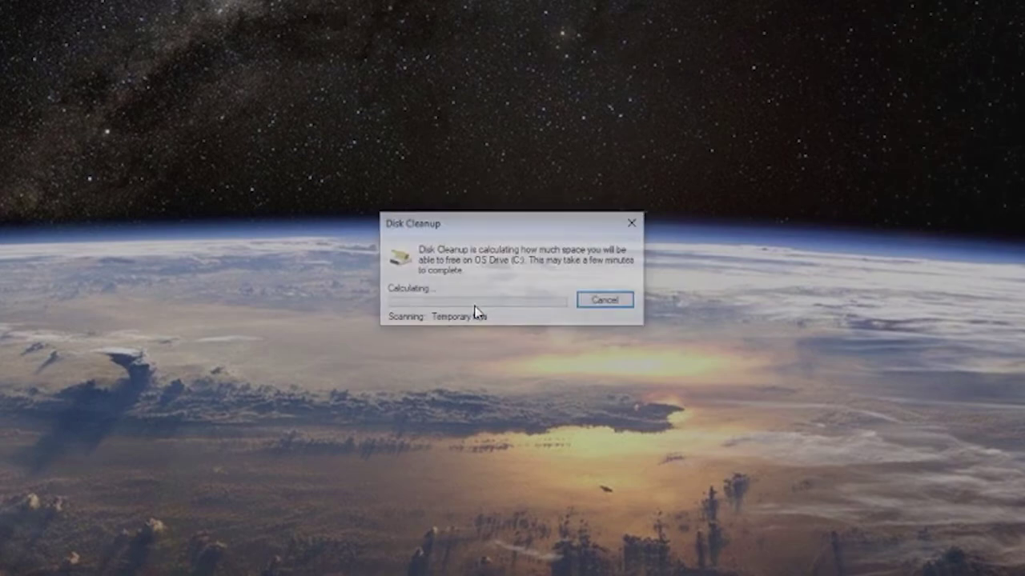
pyautogui.moveTo(576, 114); pyautogui.dragTo(416, 87)
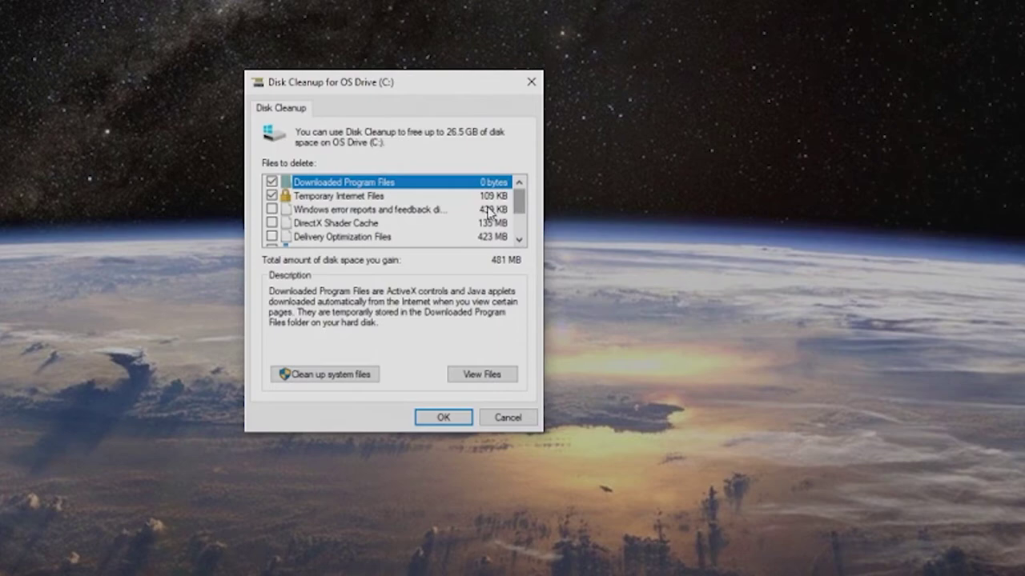
# - Mark Windows error reports, DirectX Shader Cache, Delivery Optimization Files, Recycle Bin and Temporary files for deletion, leaving Downloads out
pyautogui.moveTo(518, 210); pyautogui.dragTo(521, 230)
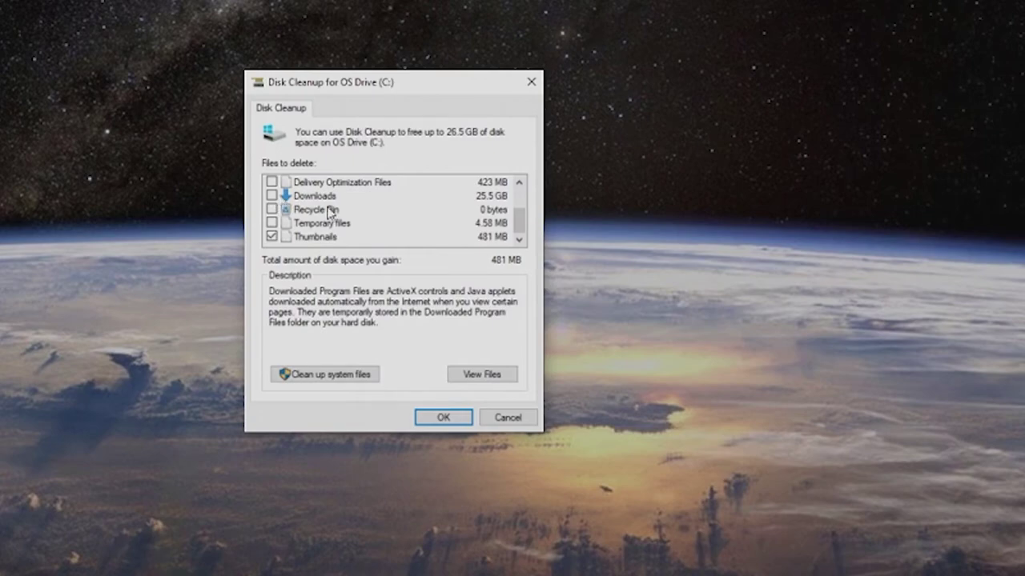
pyautogui.scroll(2, 362, 221)
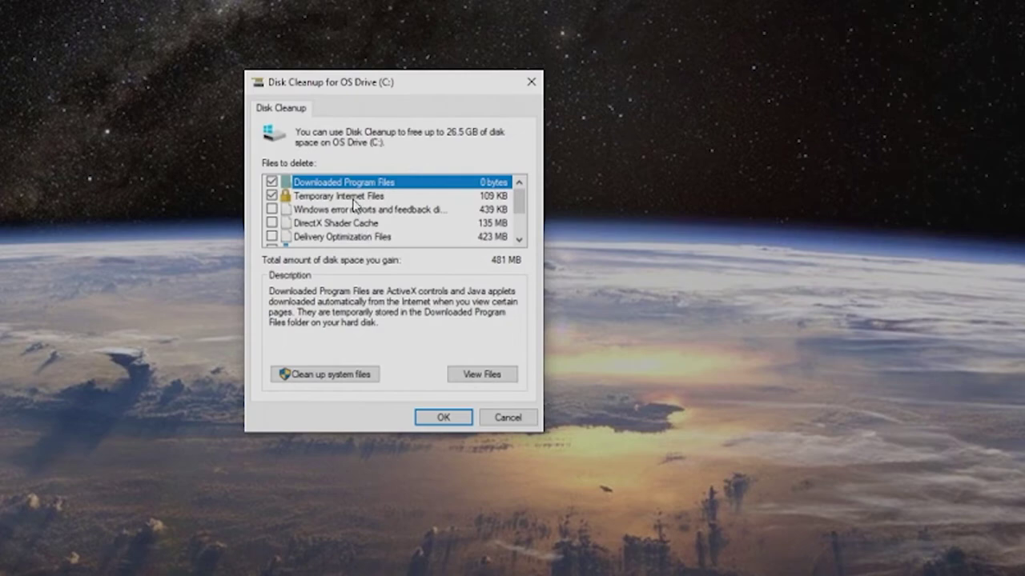
pyautogui.click(271, 210)
pyautogui.click(272, 236)
pyautogui.scroll(-2, 401, 217)
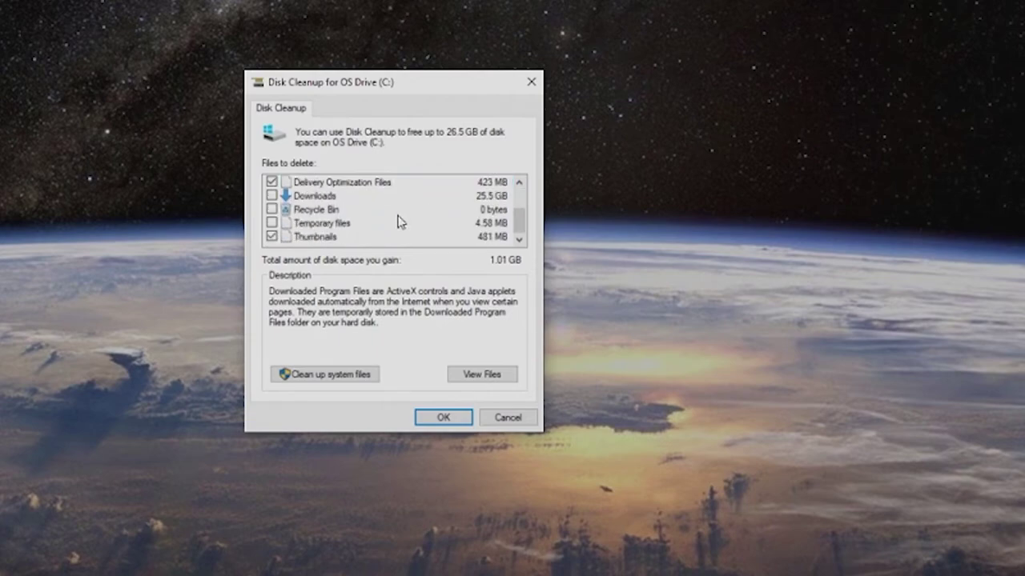
pyautogui.scroll(1, 395, 222)
pyautogui.scroll(-1, 389, 225)
pyautogui.click(272, 210)
pyautogui.click(272, 224)
pyautogui.scroll(2, 353, 239)
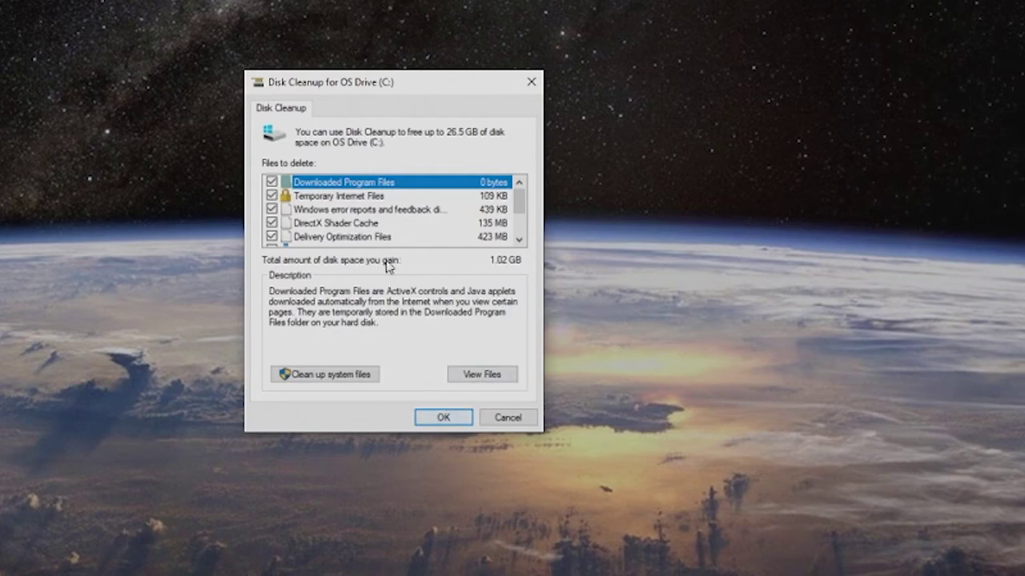
pyautogui.scroll(-2, 366, 217)
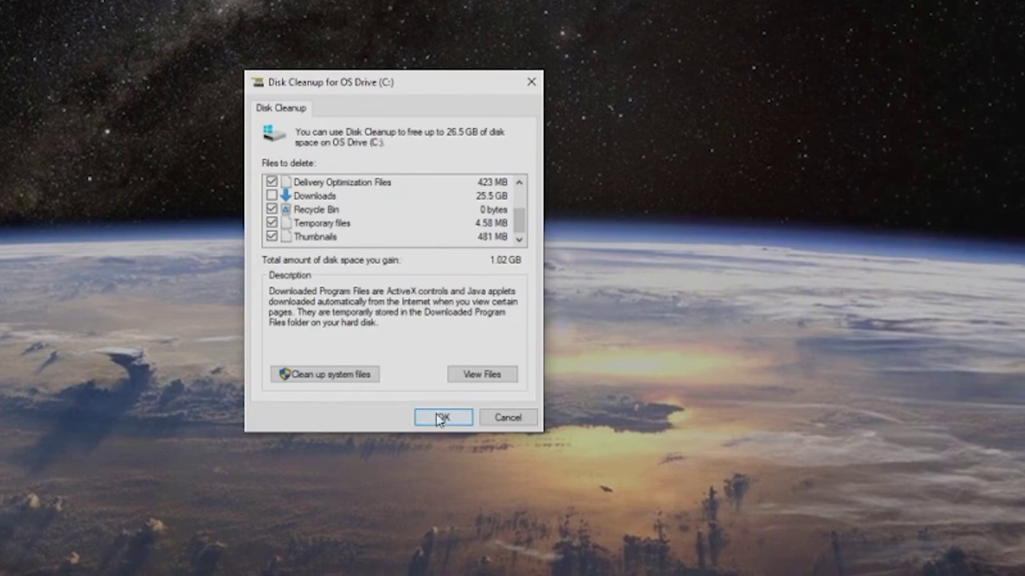
# - Exclude Thumbnails and Temporary Internet Files from the cleanup and permanently delete the remaining marked files
pyautogui.click(272, 237)
pyautogui.scroll(2, 356, 237)
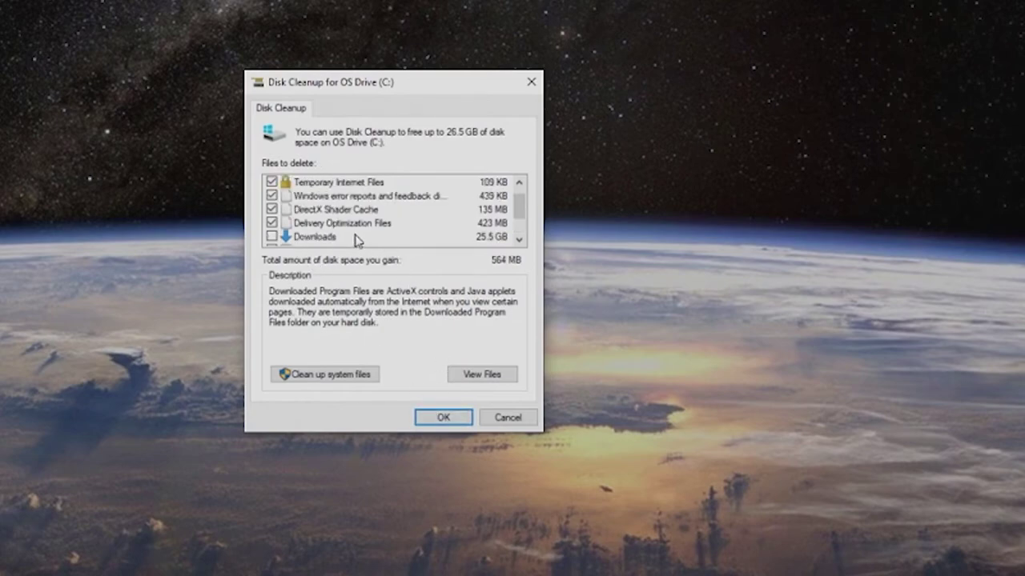
pyautogui.click(273, 195)
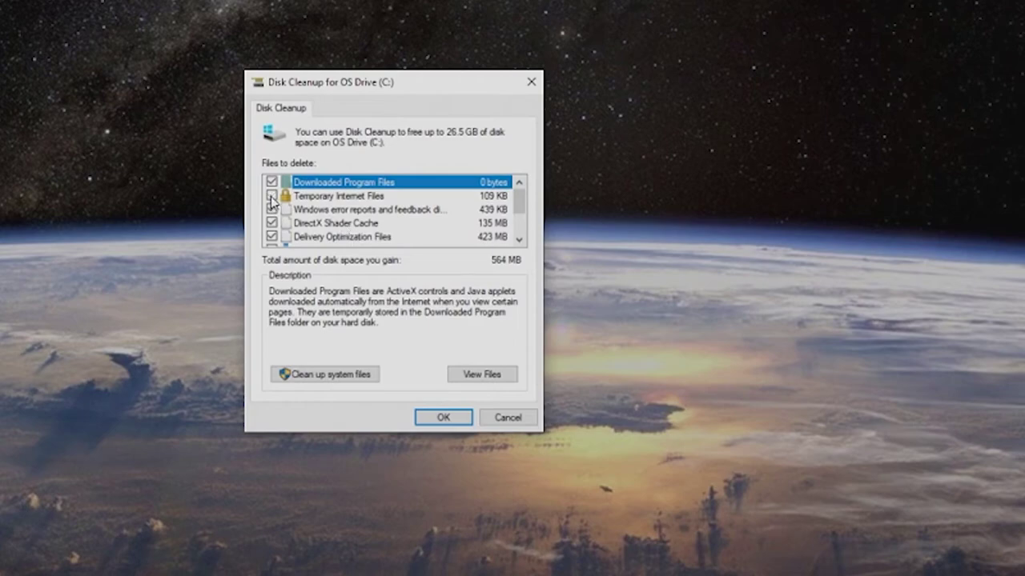
pyautogui.click(441, 416)
pyautogui.click(530, 292)
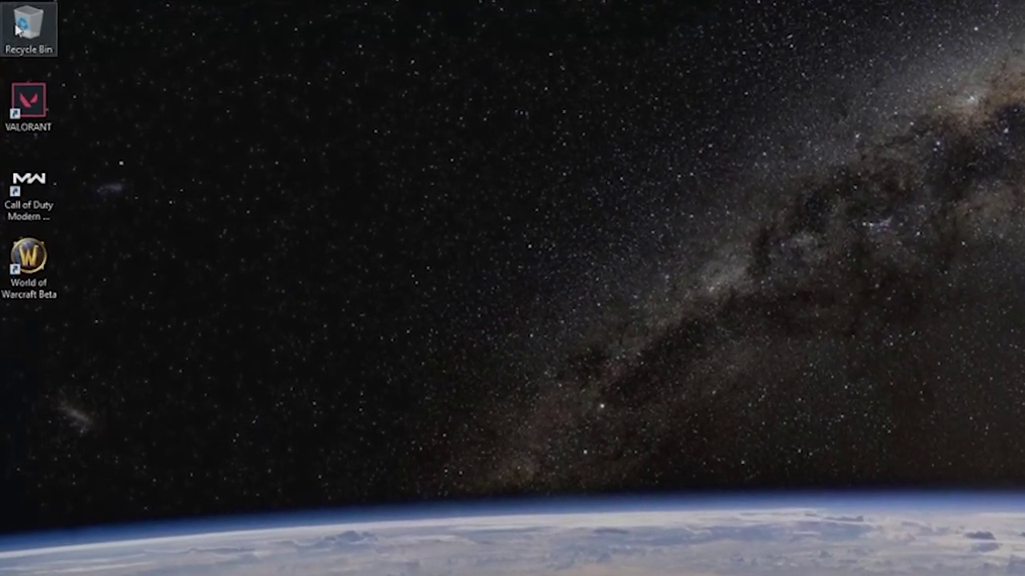
# - Open the Recycle Bin from the desktop to check for leftover files
pyautogui.rightClick(16, 23)
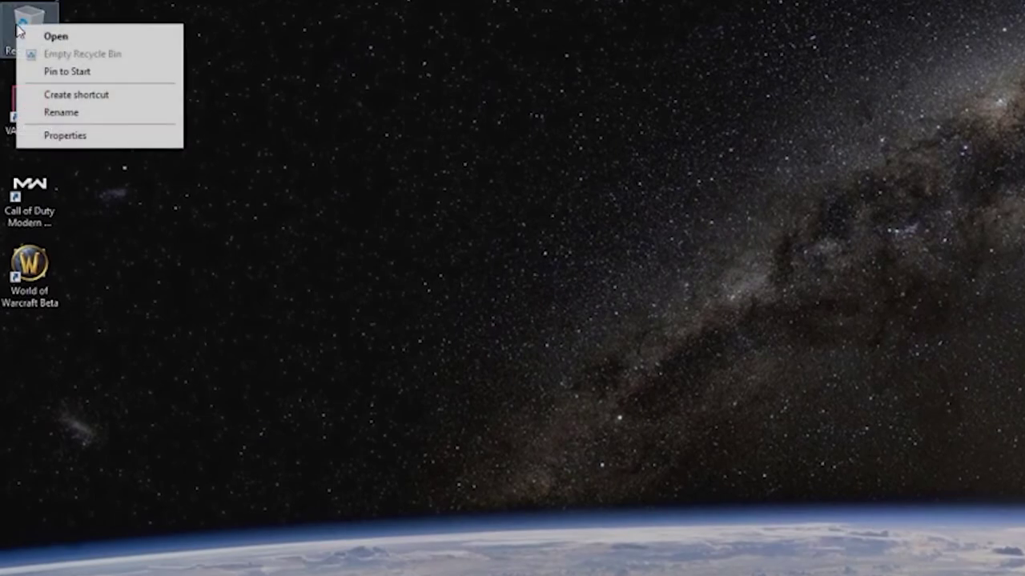
pyautogui.click(74, 38)
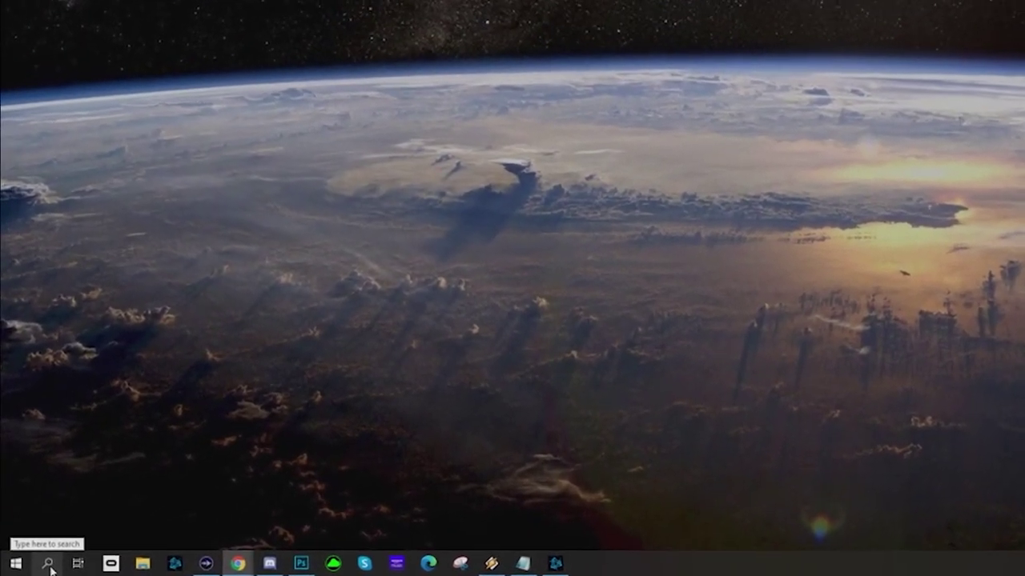
# - Search Windows for "uninst" and open the Add or remove programs settings
pyautogui.click(44, 565)
pyautogui.write('uninst')
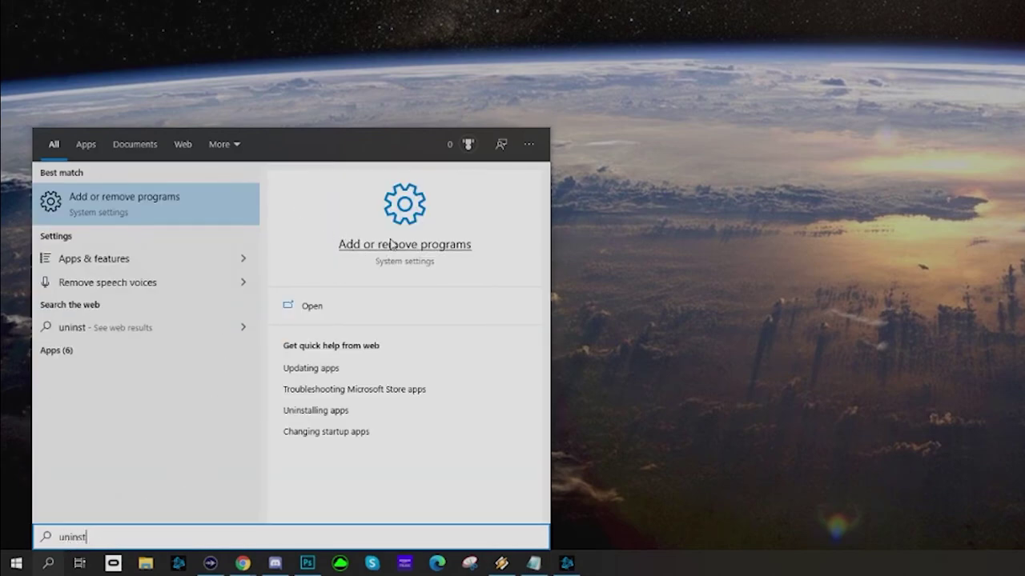
pyautogui.click(410, 219)
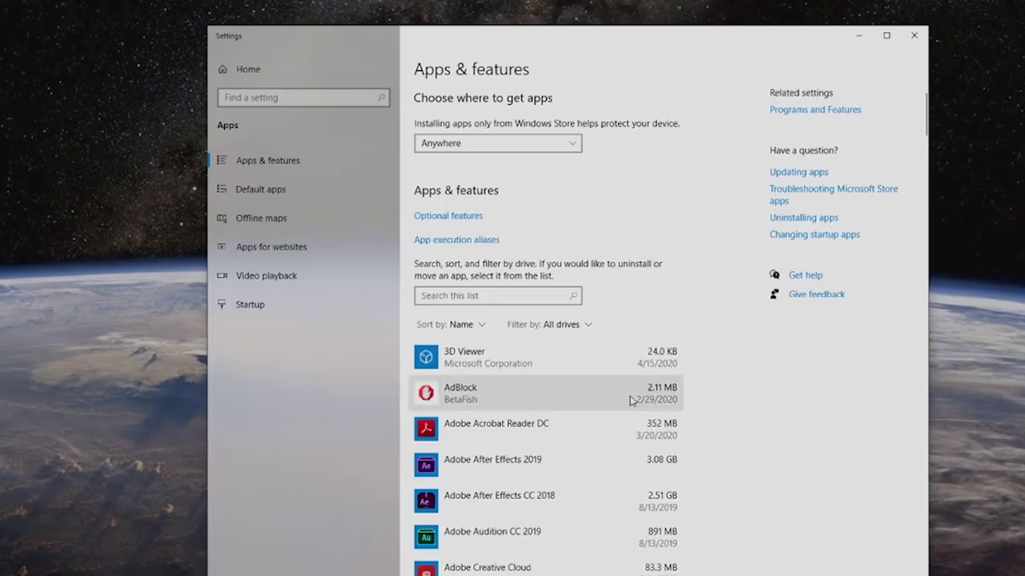
pyautogui.moveTo(599, 39); pyautogui.dragTo(552, 18)
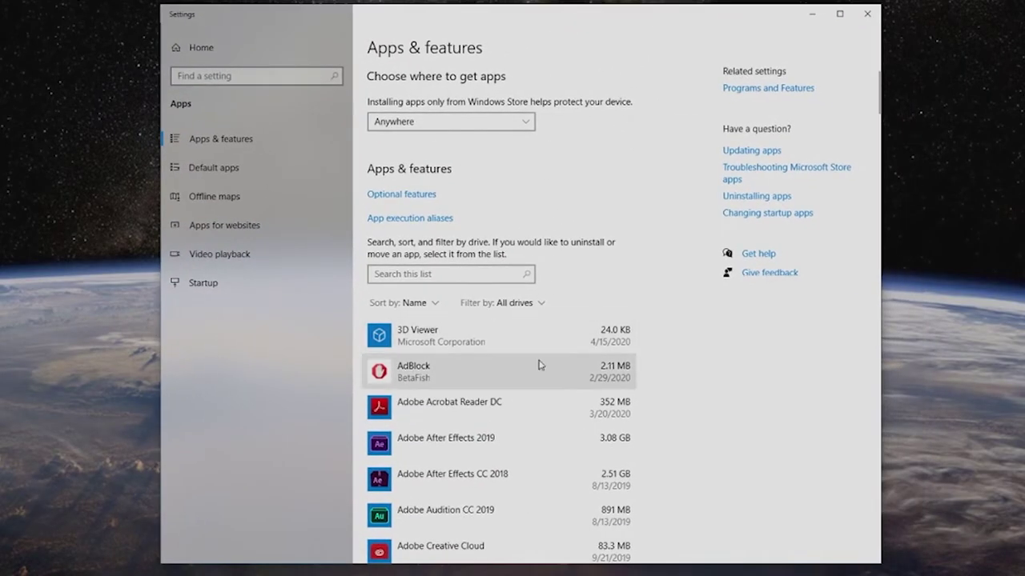
# - Look through the installed apps and expand App Installer and Apex Legends to view their uninstall options
pyautogui.scroll(-1, 537, 360)
pyautogui.scroll(-9, 537, 360)
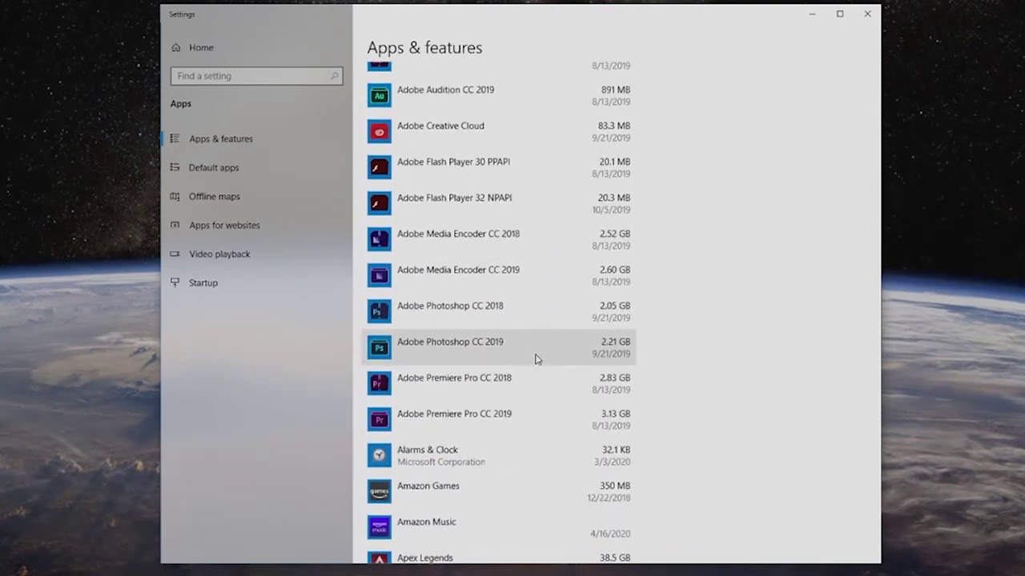
pyautogui.scroll(-1, 519, 400)
pyautogui.scroll(-2, 519, 400)
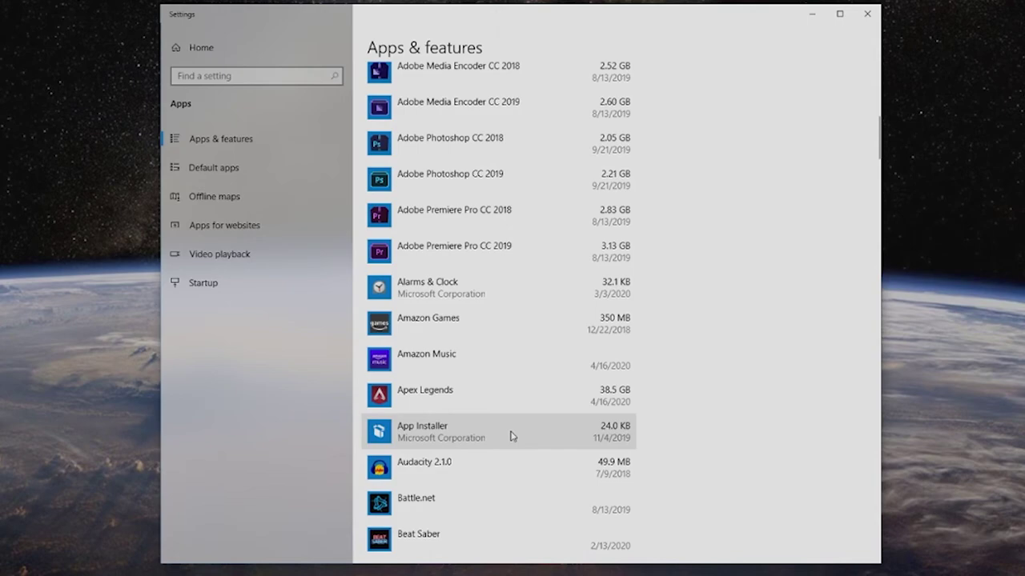
pyautogui.click(567, 435)
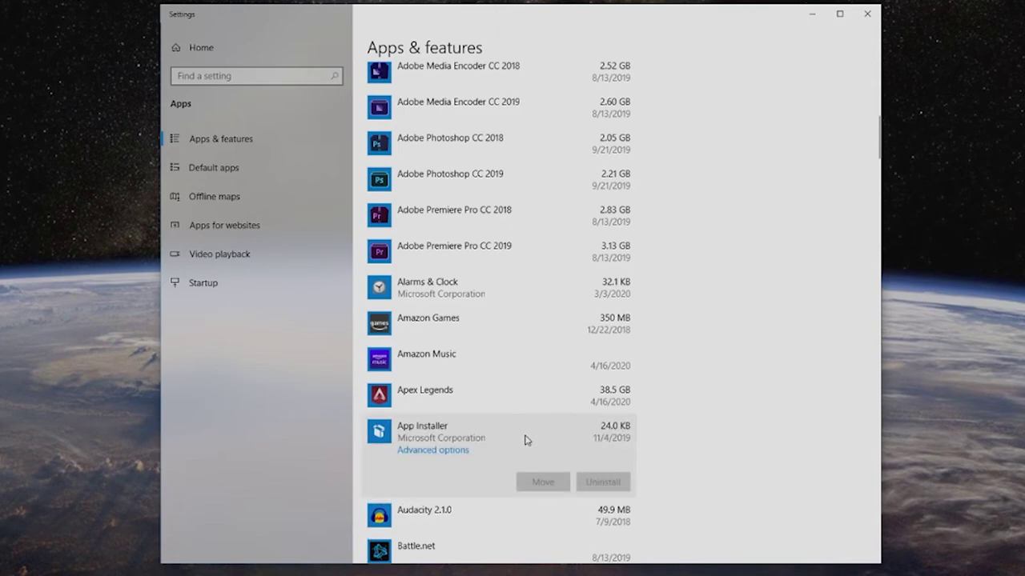
pyautogui.click(499, 407)
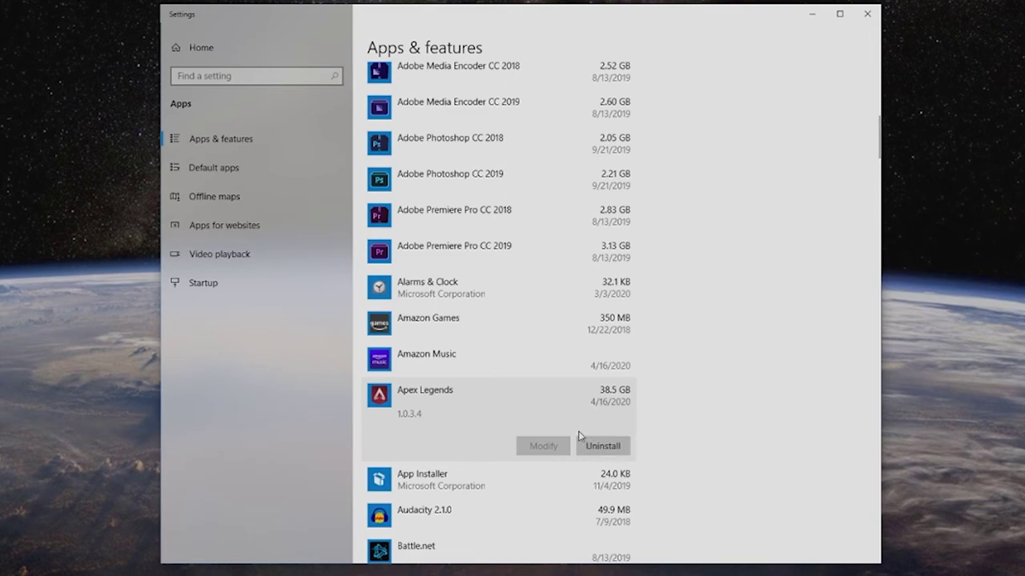
# - Uninstall Bubble Witch 3 Saga from the Apps & features list
pyautogui.scroll(-4, 580, 437)
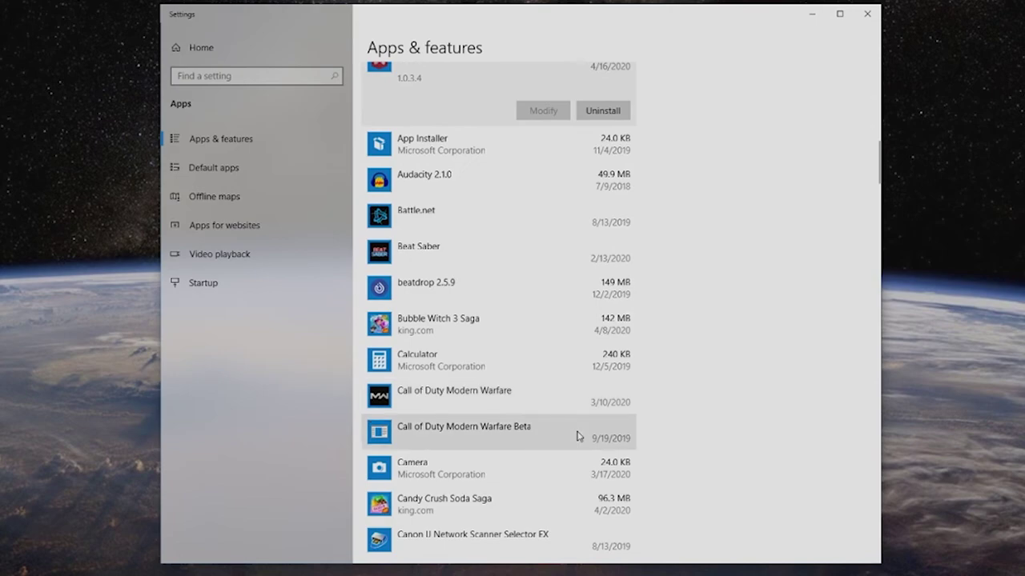
pyautogui.click(615, 326)
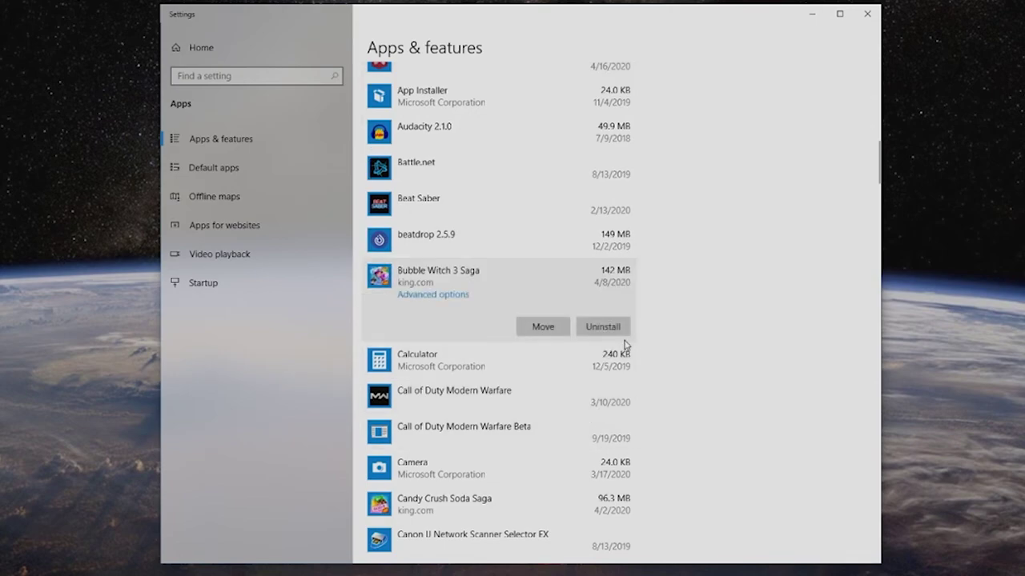
pyautogui.click(624, 330)
pyautogui.click(666, 304)
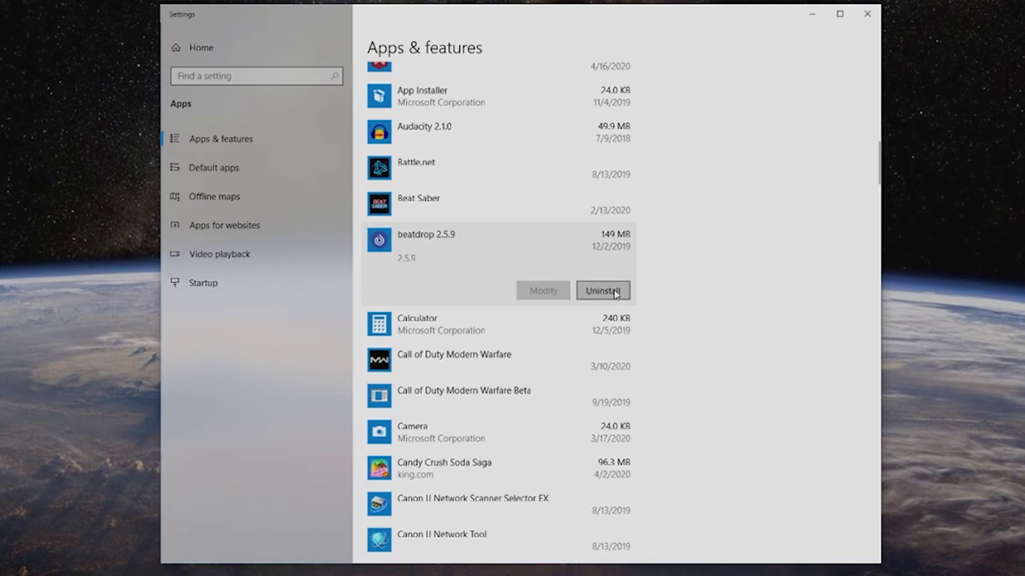
pyautogui.click(615, 293)
pyautogui.click(657, 261)
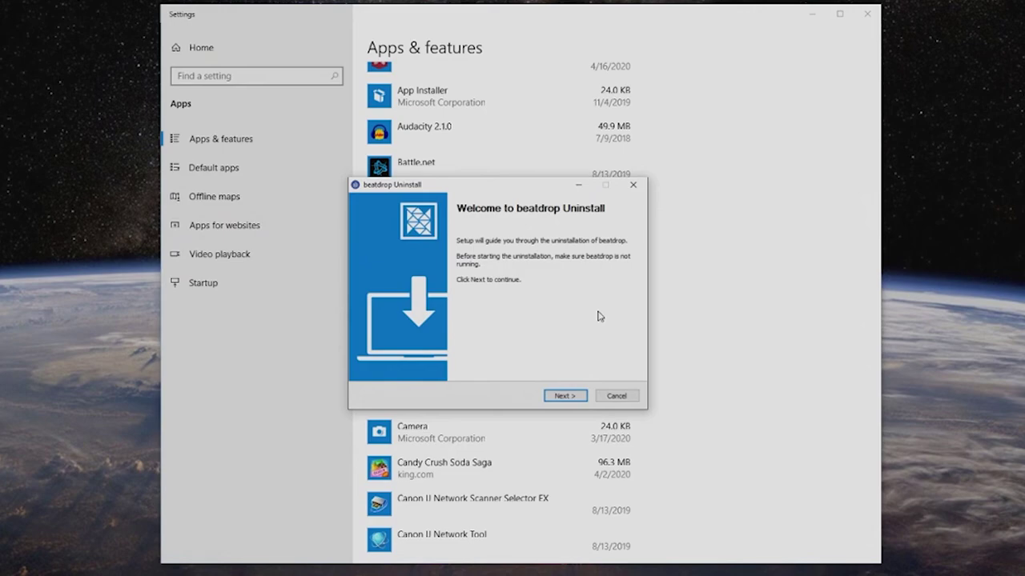
pyautogui.click(628, 397)
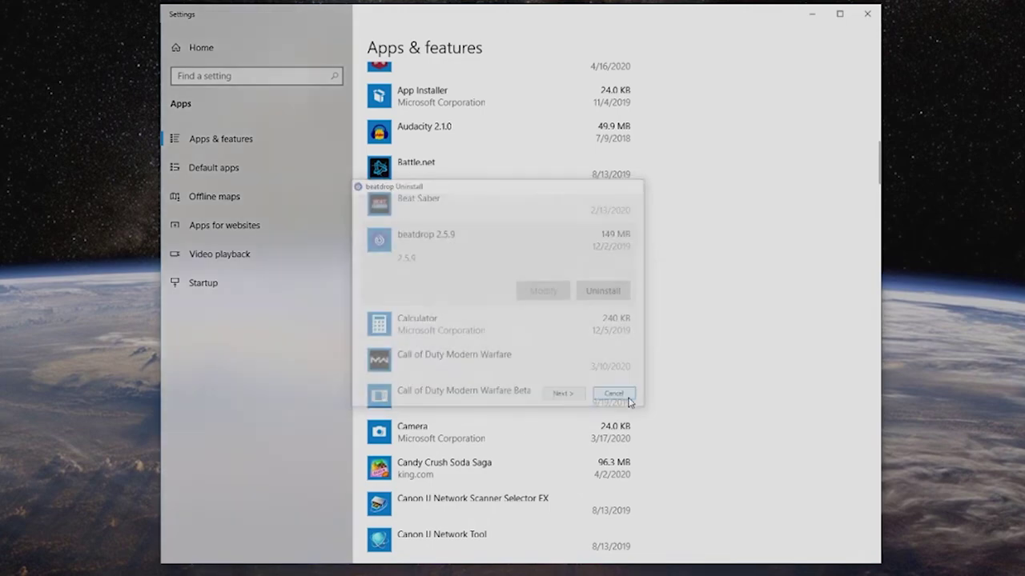